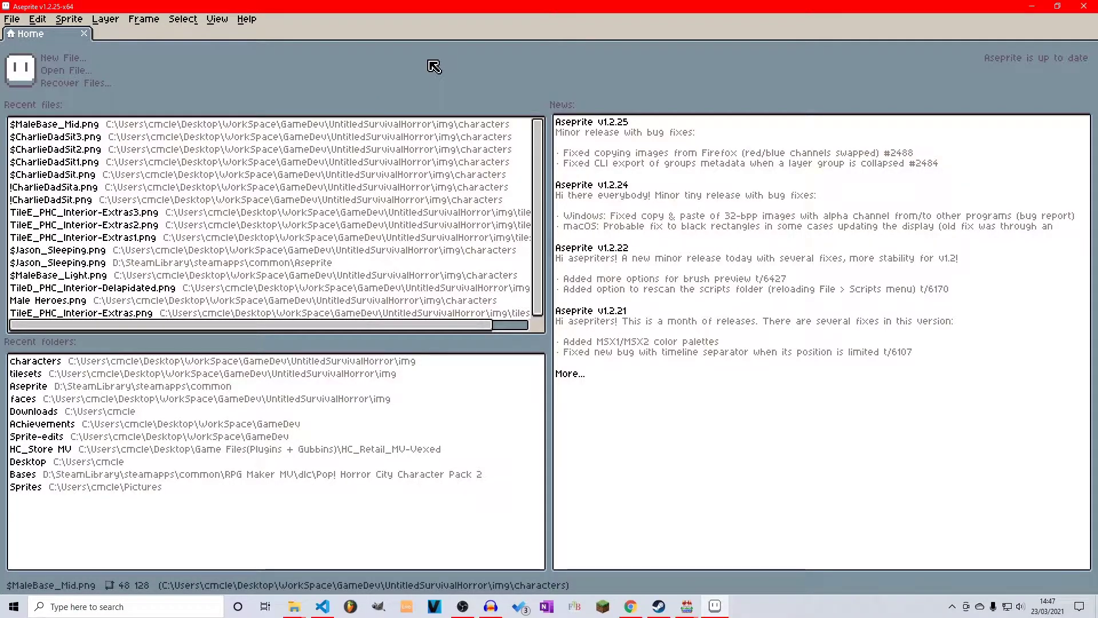
Step: Open the PSF_HeroesA_Casual.png character sheet from the characters folder and check its canvas size
{"action": "left_click", "coordinate": [80, 76]}
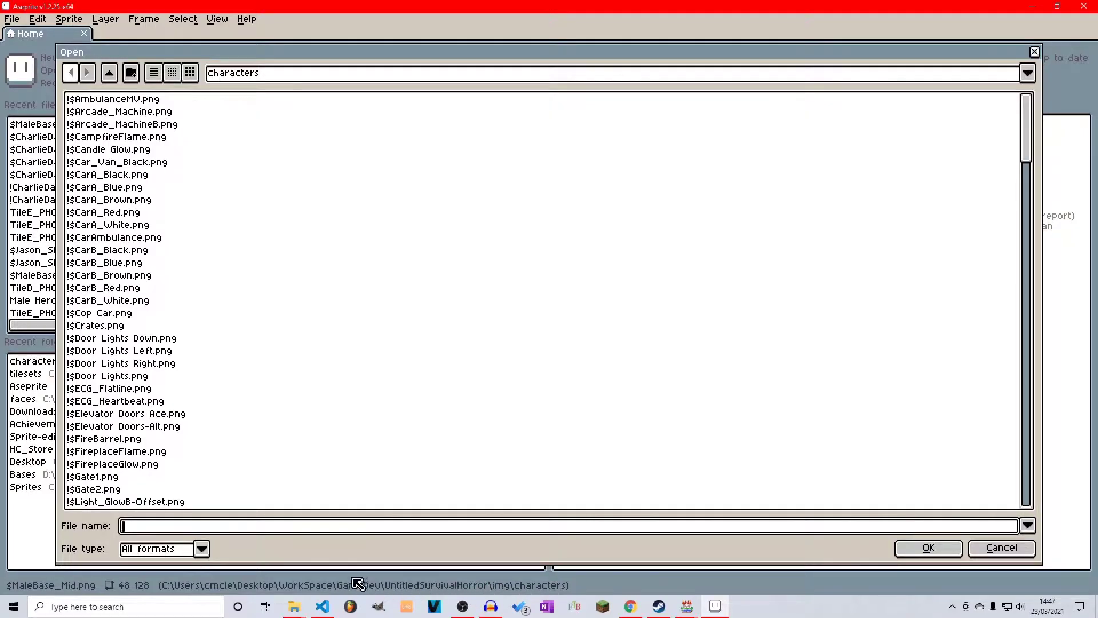
{"action": "scroll", "coordinate": [282, 303], "scroll_direction": "down", "scroll_amount": 8}
{"action": "scroll", "coordinate": [282, 303], "scroll_direction": "down", "scroll_amount": 20}
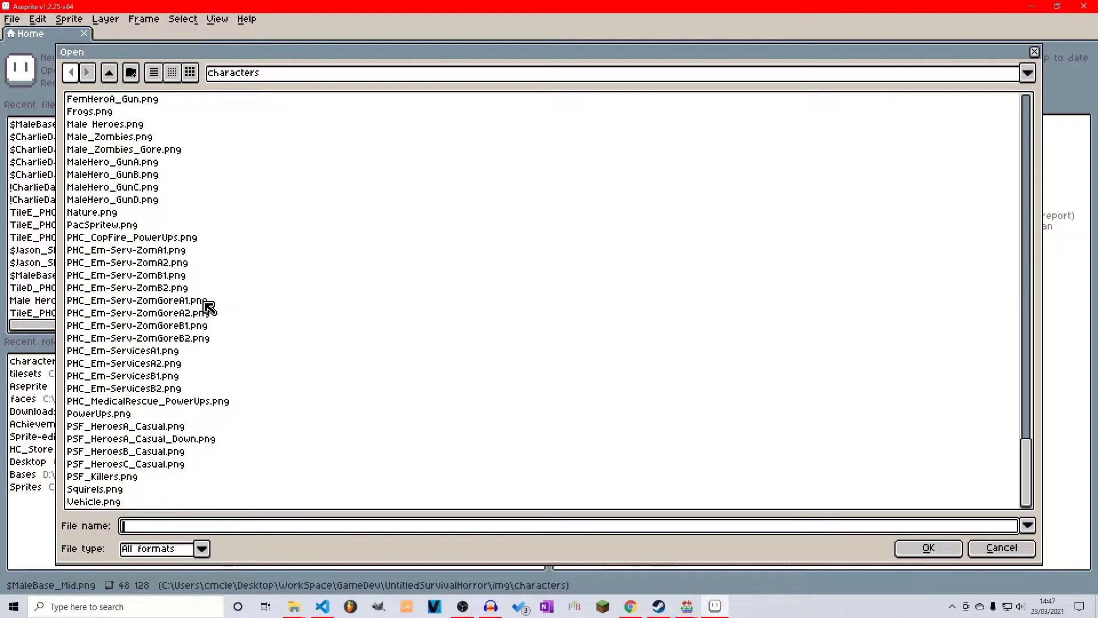
{"action": "double_click", "coordinate": [171, 426]}
{"action": "scroll", "coordinate": [551, 274], "scroll_direction": "up", "scroll_amount": 1}
{"action": "left_click_drag", "start_coordinate": [541, 214], "coordinate": [551, 241]}
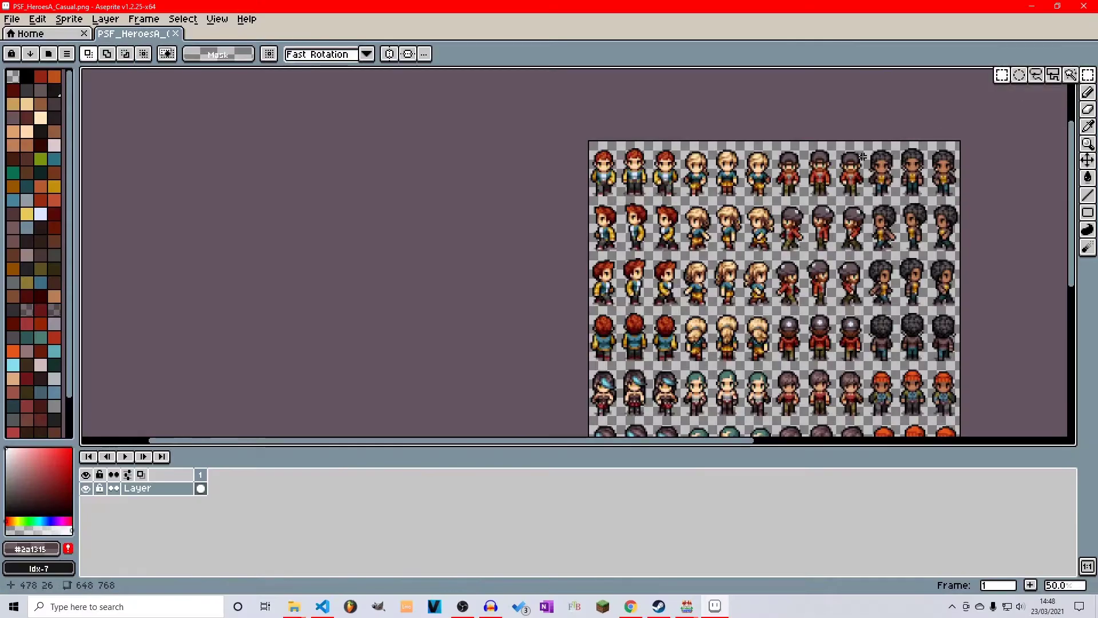
Step: Select the red-haired character's front-facing and two side-facing rows as a block of about 160 × 288 px
{"action": "scroll", "coordinate": [789, 155], "scroll_direction": "down", "scroll_amount": 1}
{"action": "left_click_drag", "start_coordinate": [766, 156], "coordinate": [629, 143]}
{"action": "scroll", "coordinate": [629, 143], "scroll_direction": "up", "scroll_amount": 2}
{"action": "left_click_drag", "start_coordinate": [494, 144], "coordinate": [682, 121]}
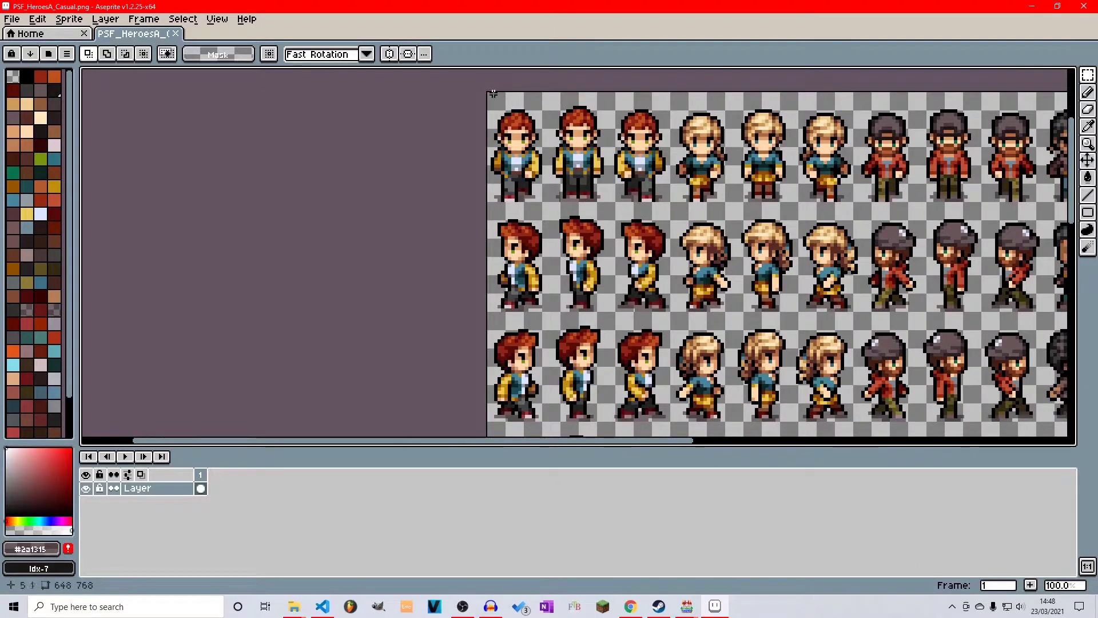
{"action": "scroll", "coordinate": [487, 93], "scroll_direction": "up", "scroll_amount": 5}
{"action": "left_click_drag", "start_coordinate": [487, 93], "coordinate": [969, 426]}
{"action": "scroll", "coordinate": [624, 215], "scroll_direction": "down", "scroll_amount": 3}
{"action": "scroll", "coordinate": [968, 427], "scroll_direction": "down", "scroll_amount": 3}
{"action": "left_click_drag", "start_coordinate": [932, 367], "coordinate": [1086, 444]}
{"action": "left_click_drag", "start_coordinate": [690, 242], "coordinate": [520, 118]}
{"action": "scroll", "coordinate": [623, 297], "scroll_direction": "up", "scroll_amount": 4}
{"action": "left_click_drag", "start_coordinate": [482, 233], "coordinate": [616, 311]}
{"action": "left_click", "coordinate": [499, 219]}
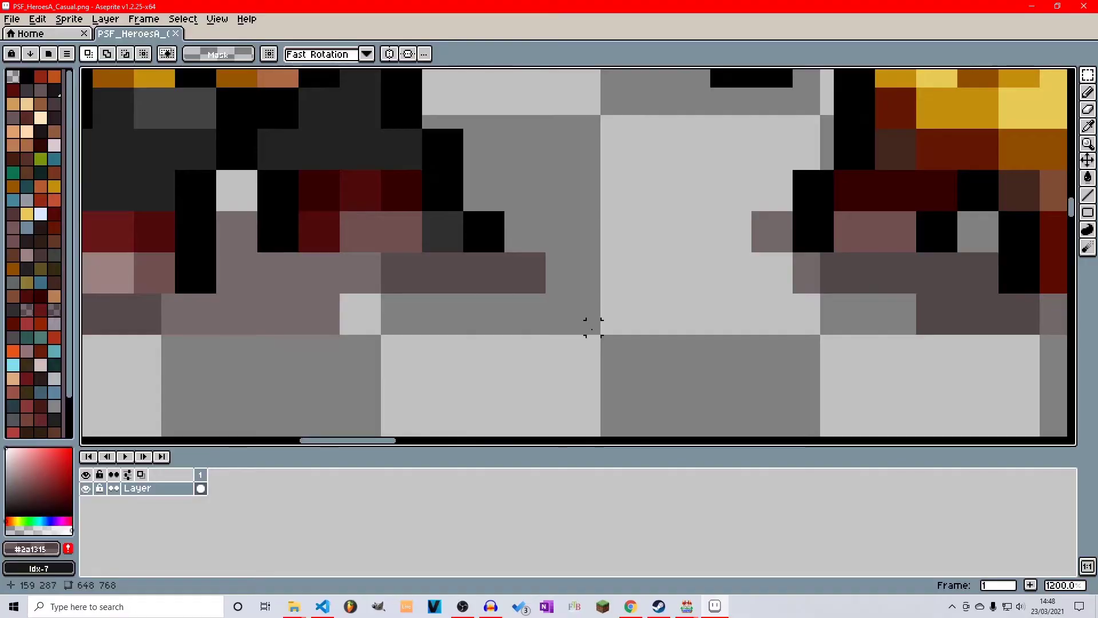
{"action": "left_click_drag", "start_coordinate": [594, 327], "coordinate": [122, 70]}
{"action": "scroll", "coordinate": [492, 248], "scroll_direction": "down", "scroll_amount": 3}
{"action": "scroll", "coordinate": [405, 243], "scroll_direction": "down", "scroll_amount": 4}
{"action": "left_click_drag", "start_coordinate": [129, 127], "coordinate": [129, 127]}
{"action": "scroll", "coordinate": [325, 192], "scroll_direction": "down", "scroll_amount": 3}
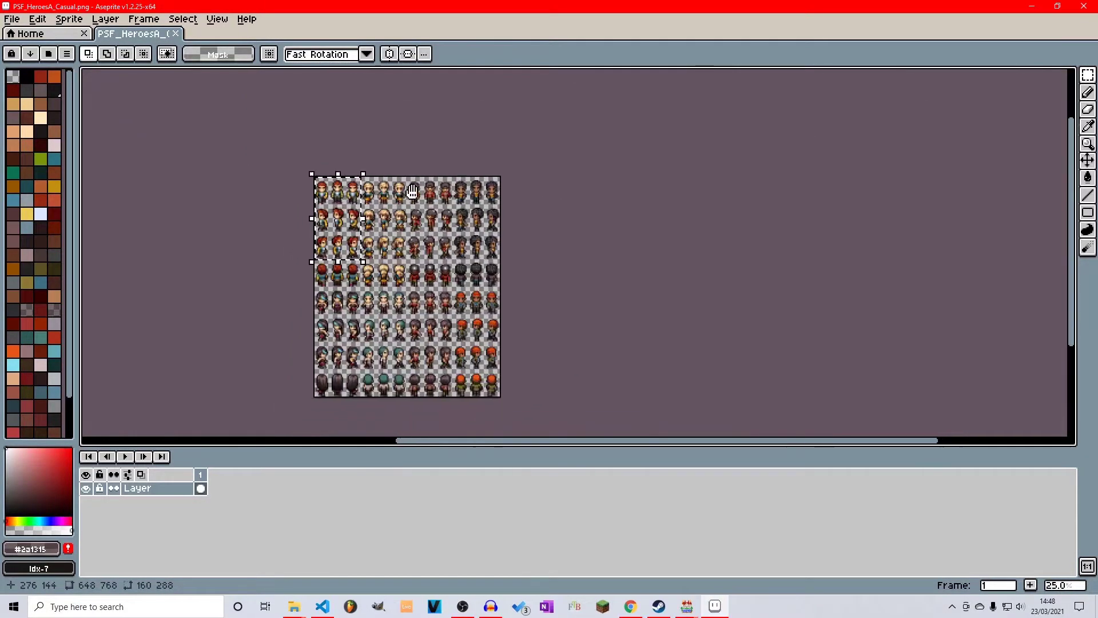
{"action": "scroll", "coordinate": [348, 247], "scroll_direction": "up", "scroll_amount": 3}
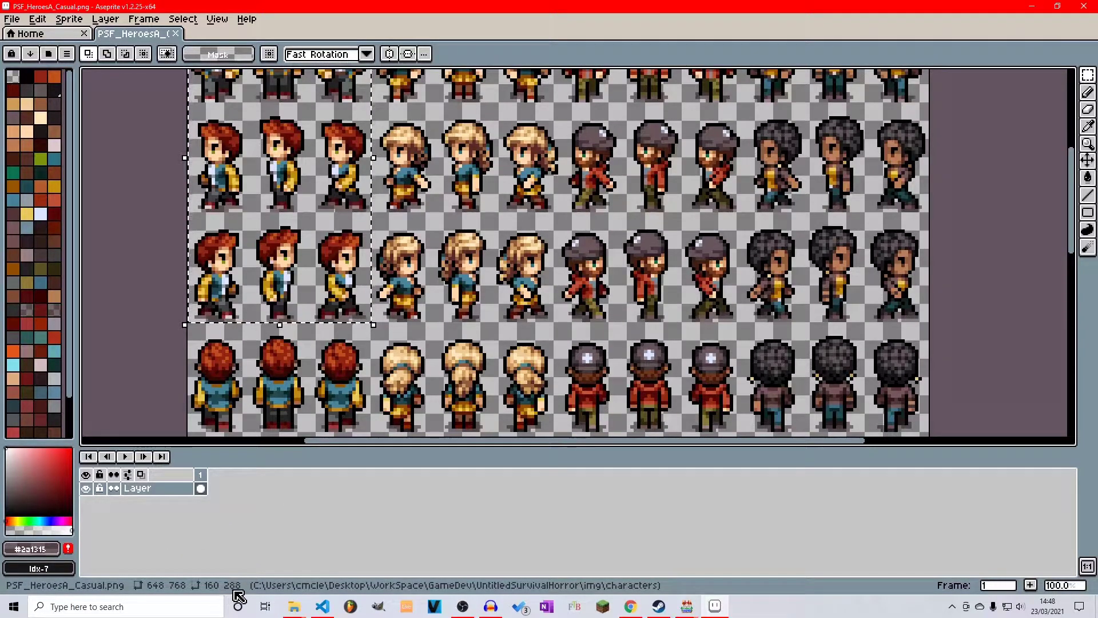
{"action": "left_click_drag", "start_coordinate": [469, 303], "coordinate": [720, 378]}
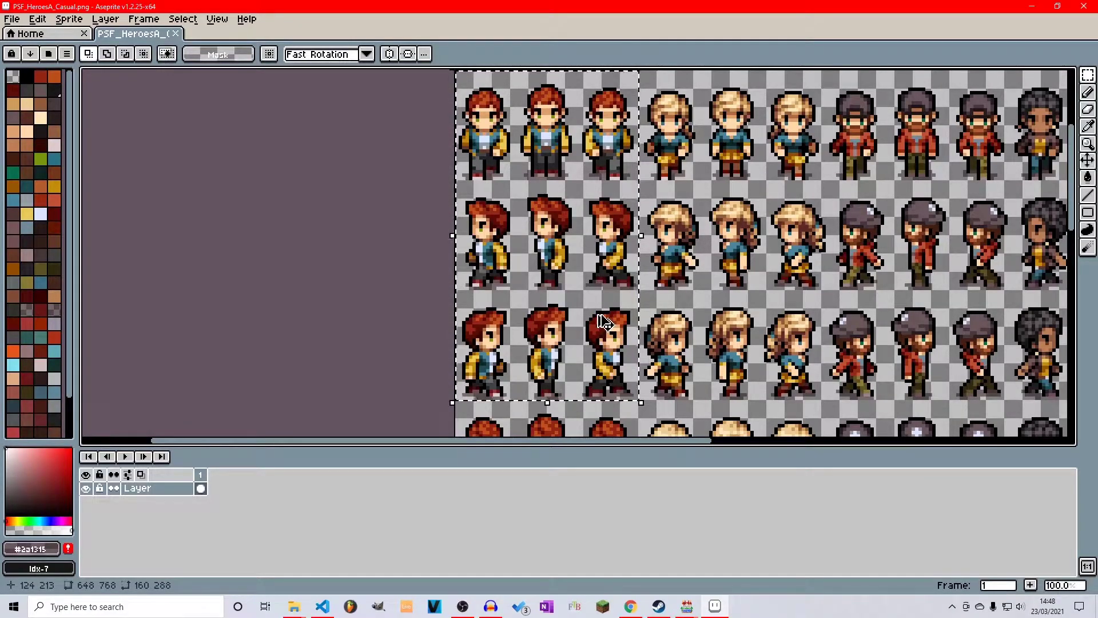
Step: Copy the selected frames into a new 160 × 288 px RGBA sprite with a transparent background
{"action": "key", "text": "ctrl+n"}
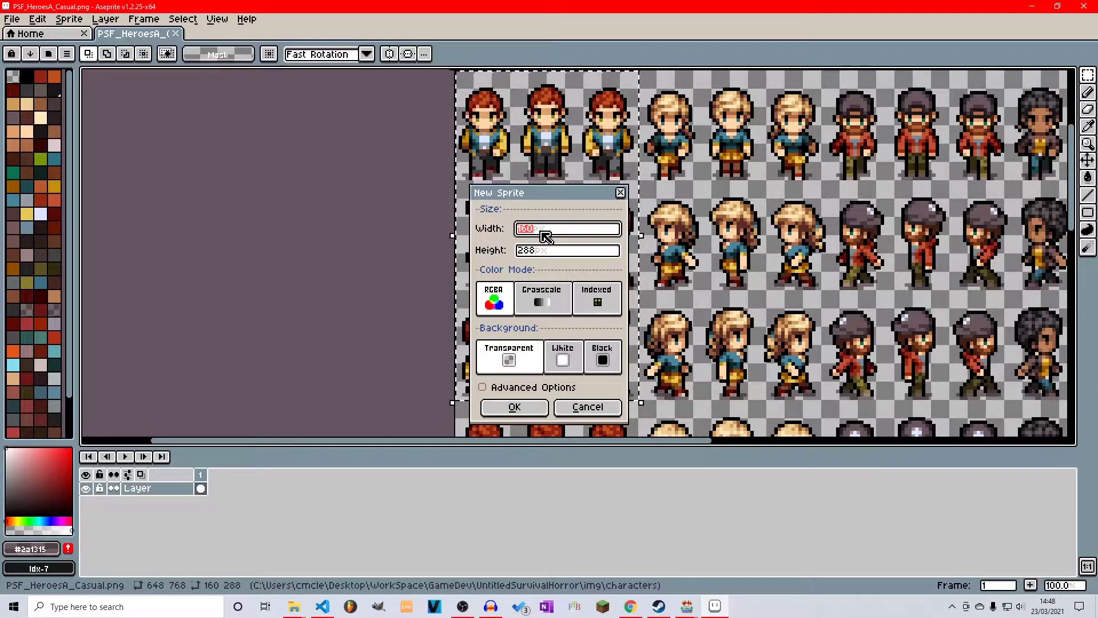
{"action": "key", "text": "ctrl+c"}
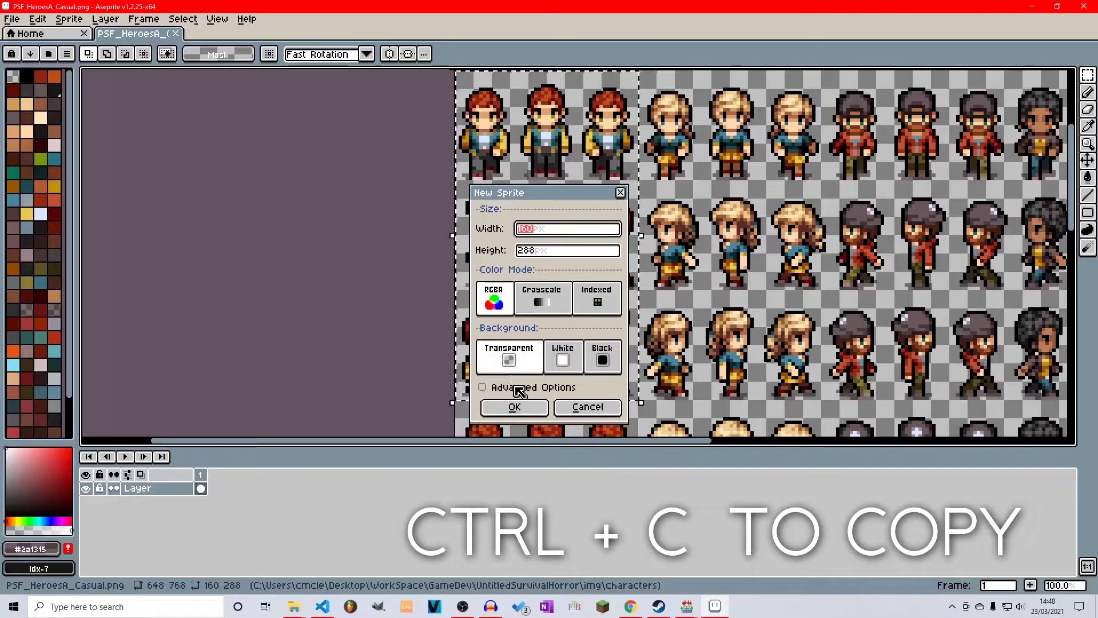
{"action": "left_click", "coordinate": [518, 407]}
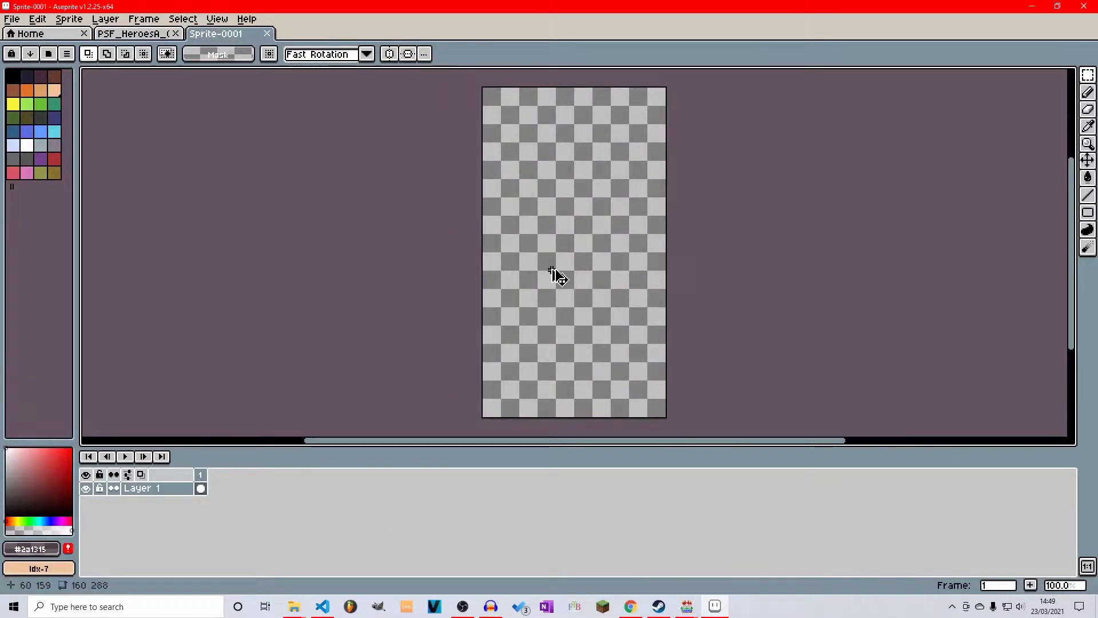
{"action": "key", "text": "ctrl+v"}
{"action": "left_click", "coordinate": [704, 219]}
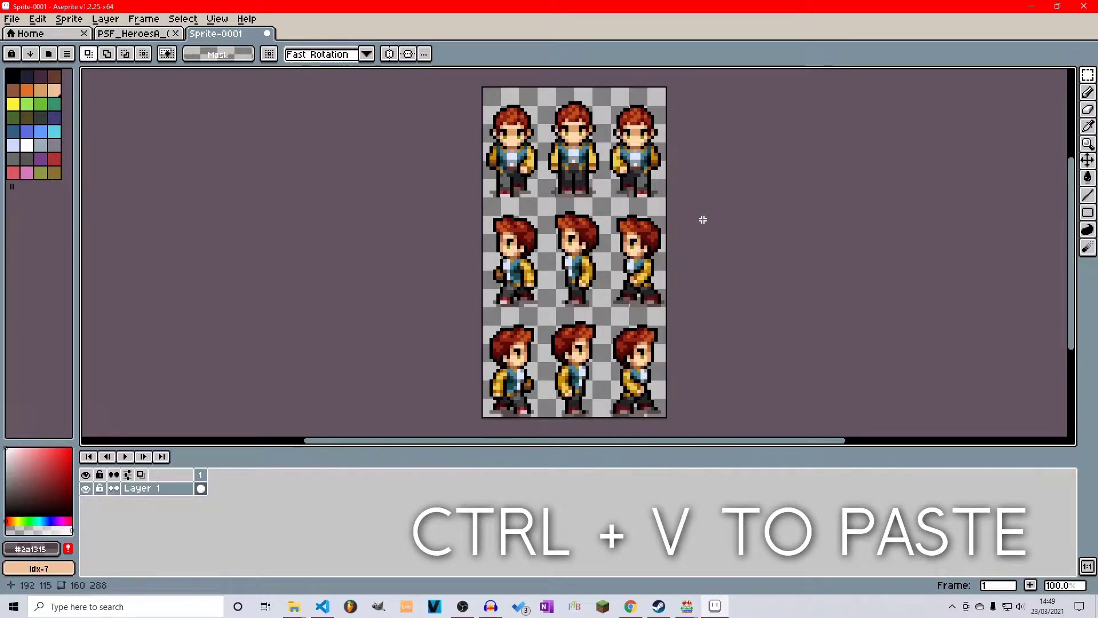
Step: Examine the pasted walking frames and the canvas size of the new sprite
{"action": "scroll", "coordinate": [689, 213], "scroll_direction": "up", "scroll_amount": 1}
{"action": "left_click_drag", "start_coordinate": [682, 216], "coordinate": [761, 74]}
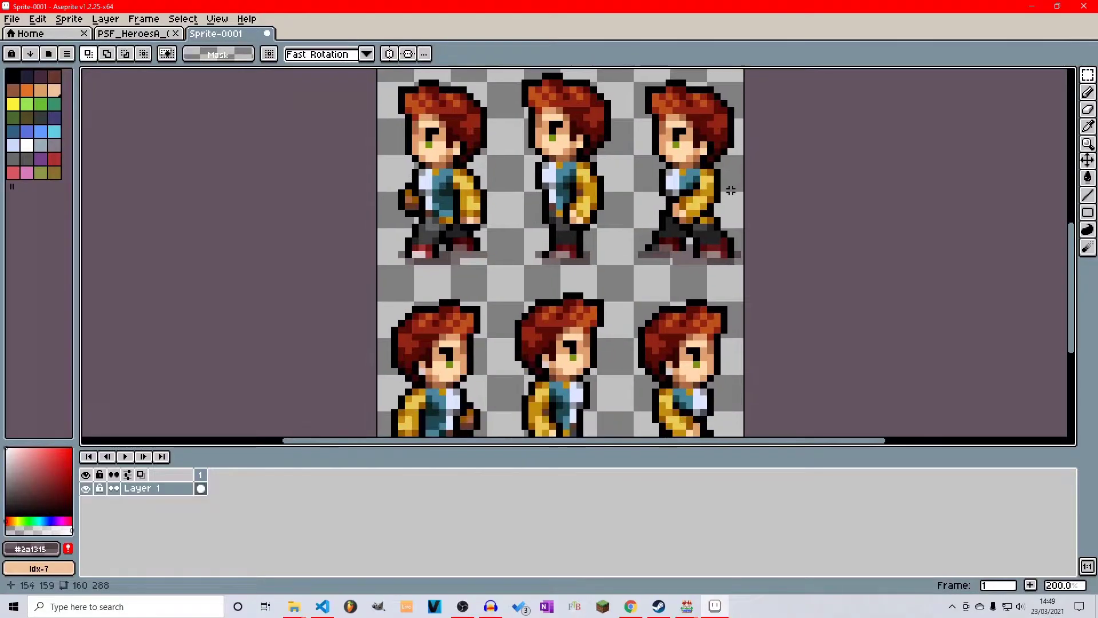
{"action": "scroll", "coordinate": [729, 184], "scroll_direction": "down", "scroll_amount": 1}
{"action": "left_click_drag", "start_coordinate": [713, 195], "coordinate": [624, 275]}
{"action": "scroll", "coordinate": [624, 275], "scroll_direction": "down", "scroll_amount": 1}
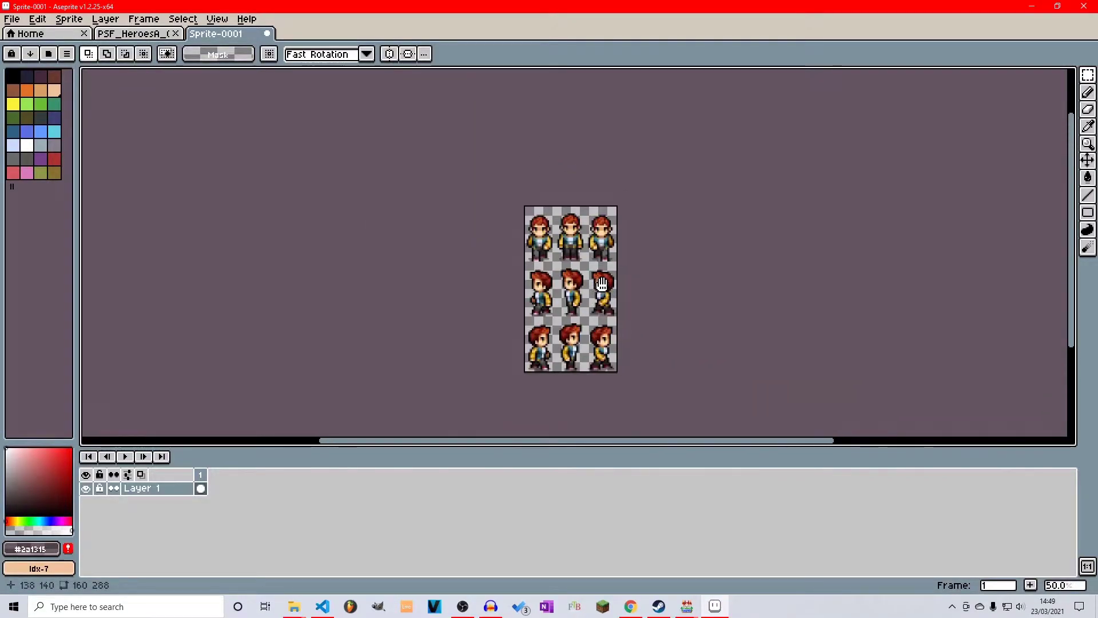
{"action": "scroll", "coordinate": [590, 264], "scroll_direction": "up", "scroll_amount": 1}
{"action": "left_click_drag", "start_coordinate": [590, 264], "coordinate": [610, 235]}
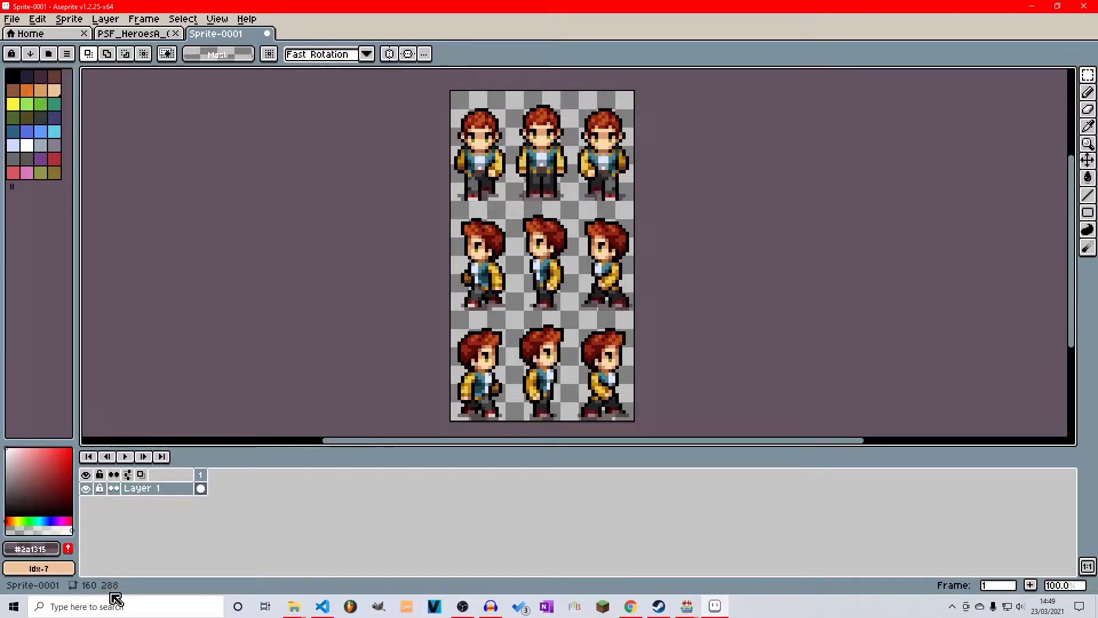
Step: Measure the third front-facing frame with a 48 × 48 px selection and then a 48 × 96 px selection, and deselect
{"action": "scroll", "coordinate": [379, 242], "scroll_direction": "up", "scroll_amount": 3}
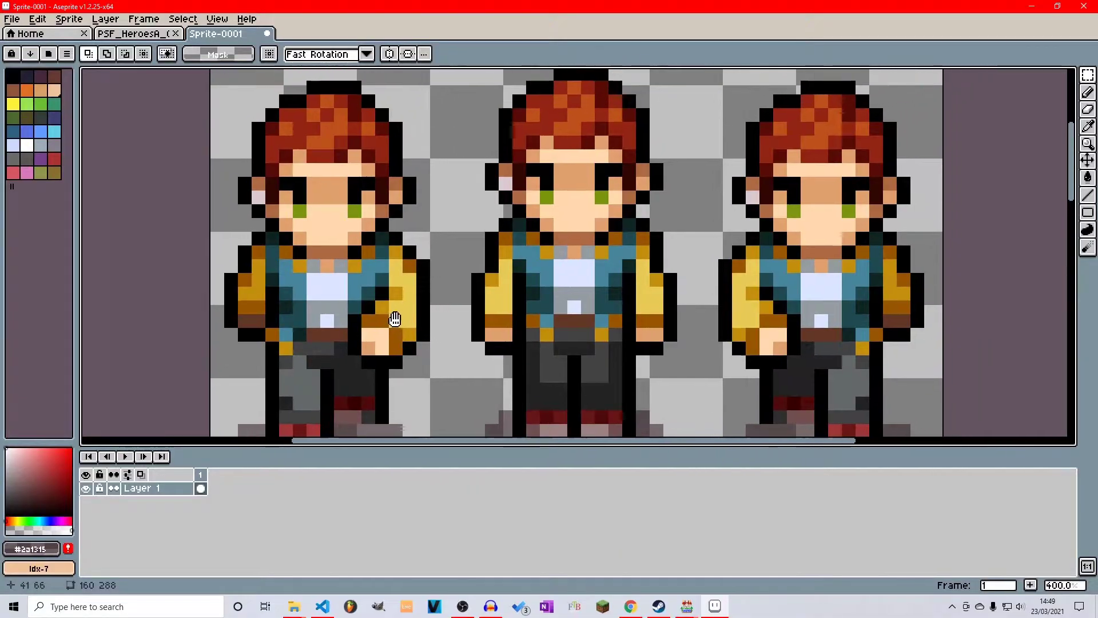
{"action": "scroll", "coordinate": [486, 275], "scroll_direction": "down", "scroll_amount": 1}
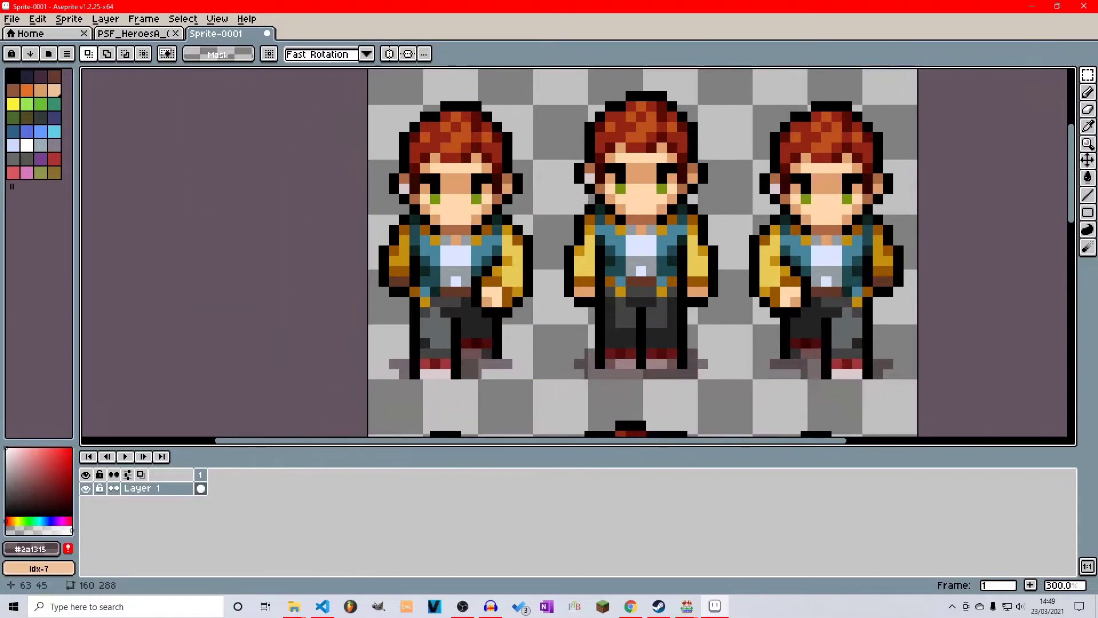
{"action": "left_click_drag", "start_coordinate": [716, 219], "coordinate": [534, 208]}
{"action": "left_click_drag", "start_coordinate": [689, 131], "coordinate": [730, 131]}
{"action": "left_click_drag", "start_coordinate": [743, 77], "coordinate": [578, 243]}
{"action": "scroll", "coordinate": [726, 212], "scroll_direction": "right", "scroll_amount": 2}
{"action": "scroll", "coordinate": [726, 211], "scroll_direction": "up", "scroll_amount": 2}
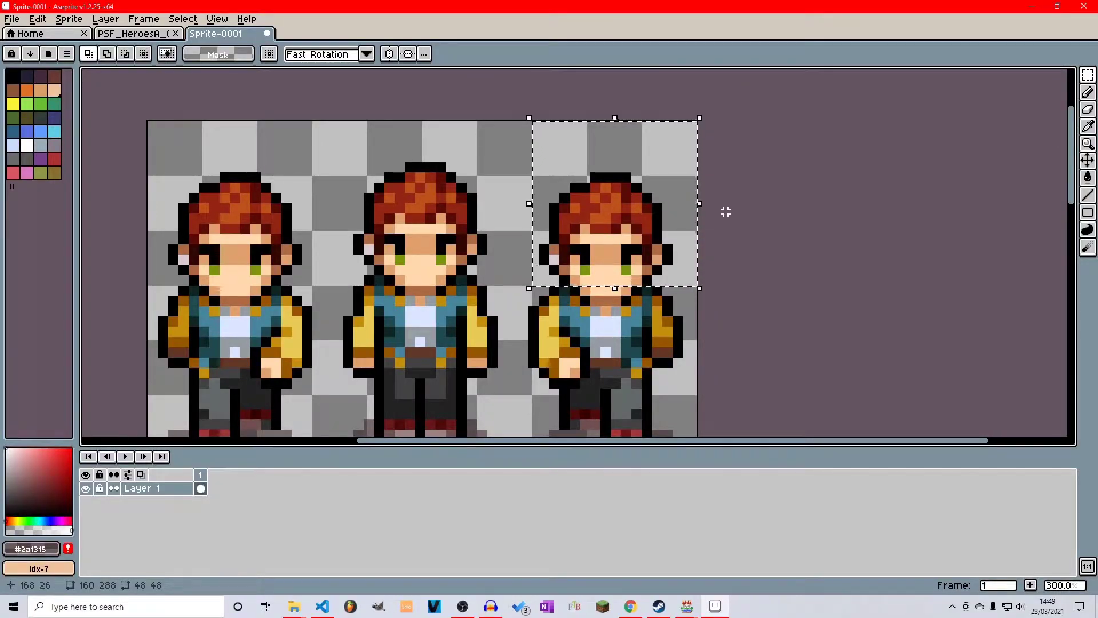
{"action": "scroll", "coordinate": [726, 211], "scroll_direction": "down", "scroll_amount": 4}
{"action": "left_click_drag", "start_coordinate": [704, 354], "coordinate": [542, 102]}
{"action": "left_click_drag", "start_coordinate": [606, 146], "coordinate": [622, 80]}
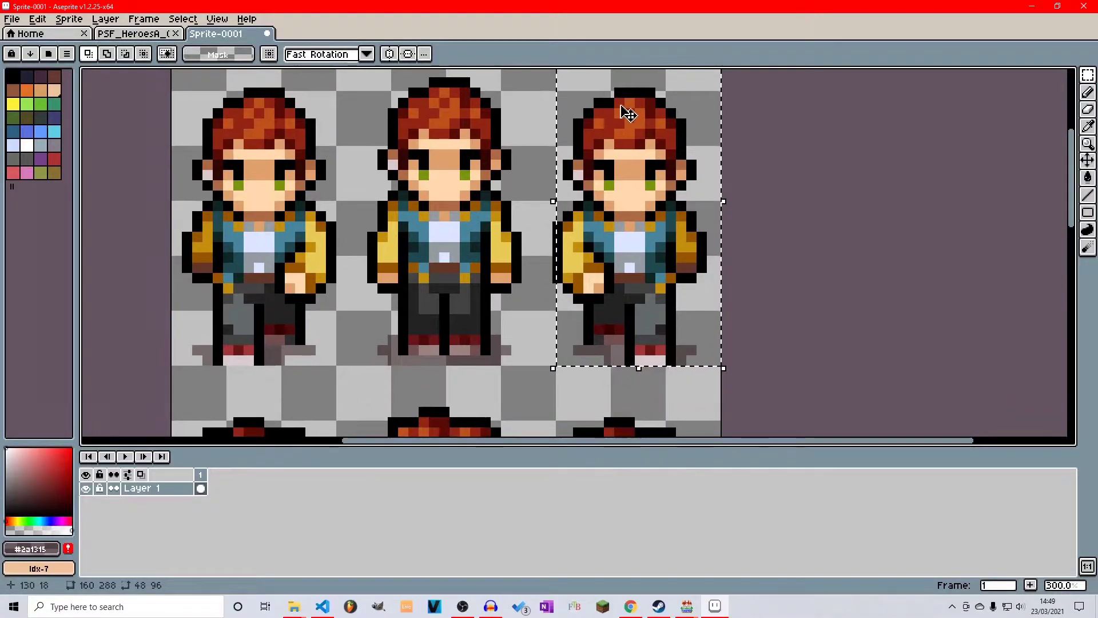
{"action": "left_click", "coordinate": [541, 306]}
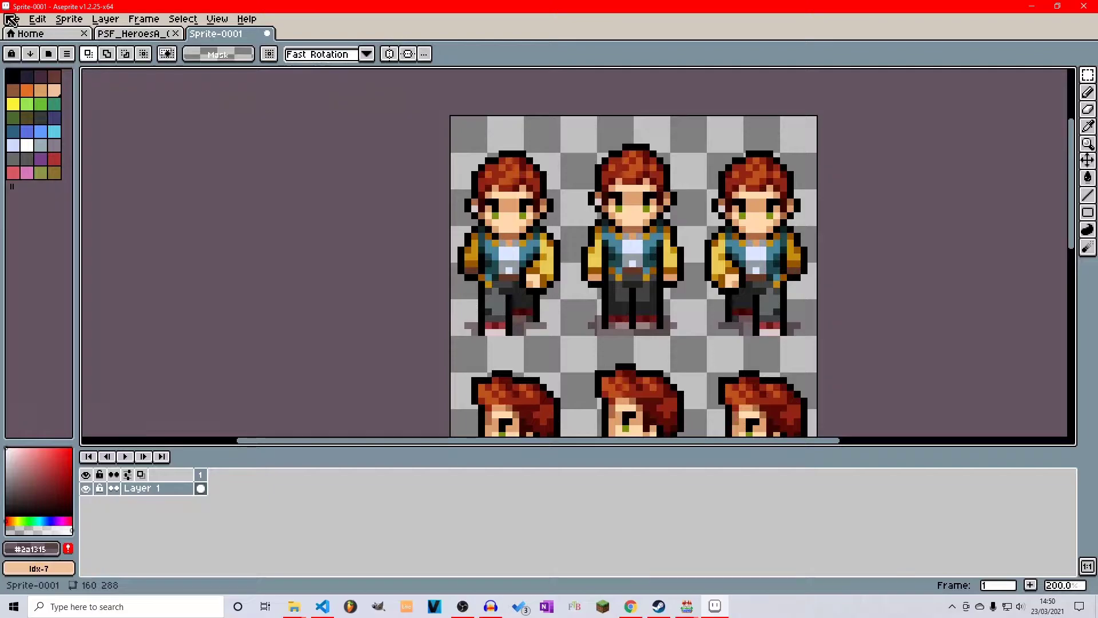
Step: Open $MaleBase_Mid.png from the characters folder
{"action": "left_click", "coordinate": [11, 19]}
{"action": "left_click", "coordinate": [29, 49]}
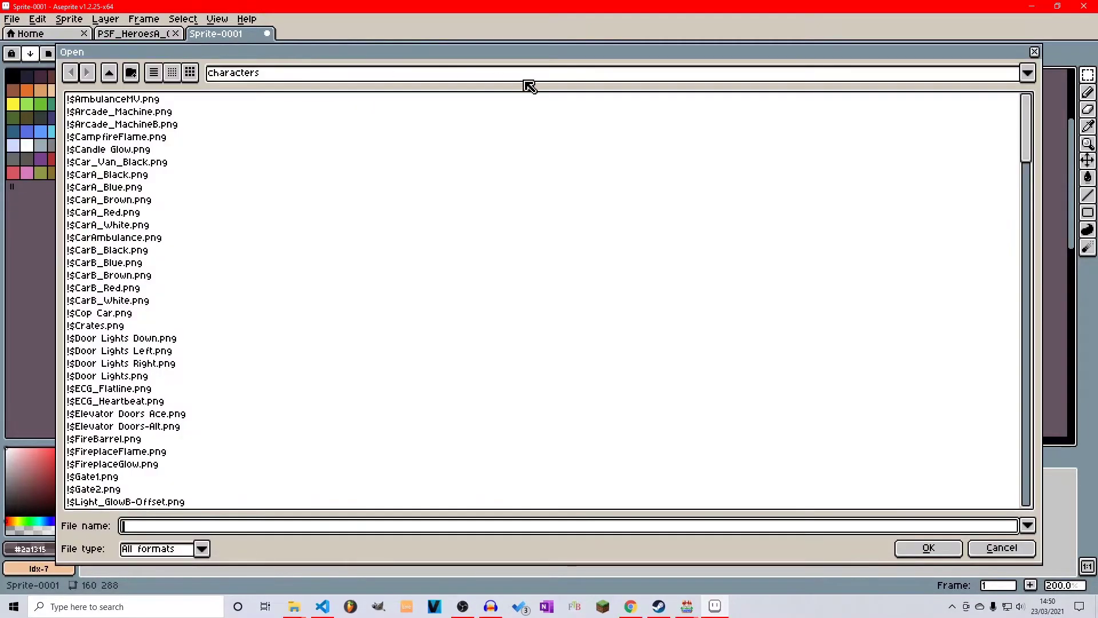
{"action": "scroll", "coordinate": [204, 316], "scroll_direction": "down", "scroll_amount": 20}
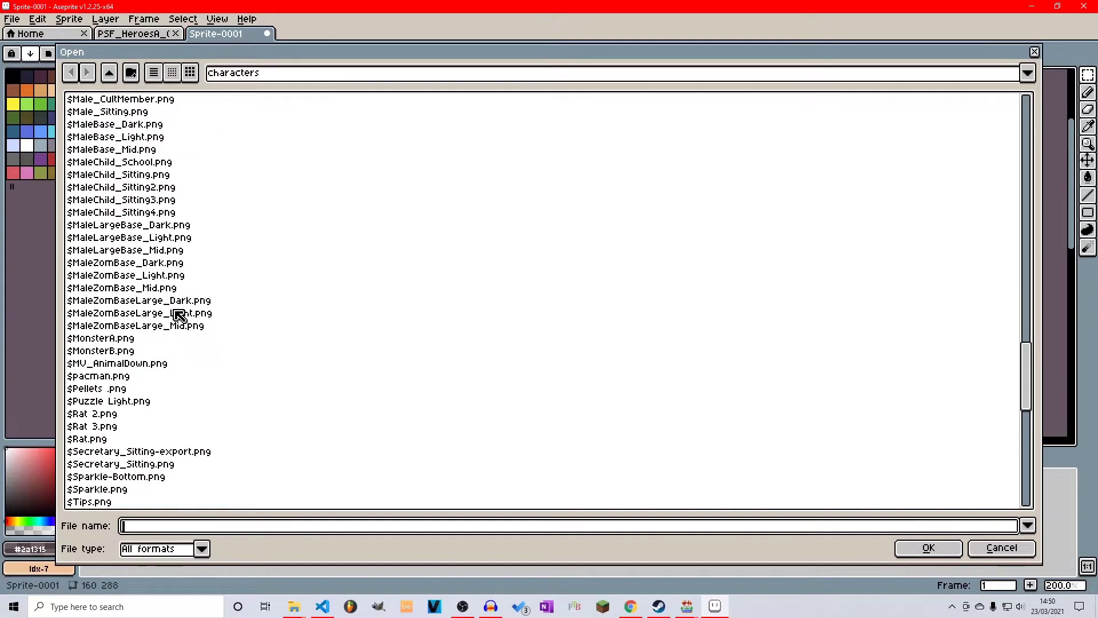
{"action": "scroll", "coordinate": [180, 311], "scroll_direction": "down", "scroll_amount": 3}
{"action": "scroll", "coordinate": [197, 270], "scroll_direction": "up", "scroll_amount": 5}
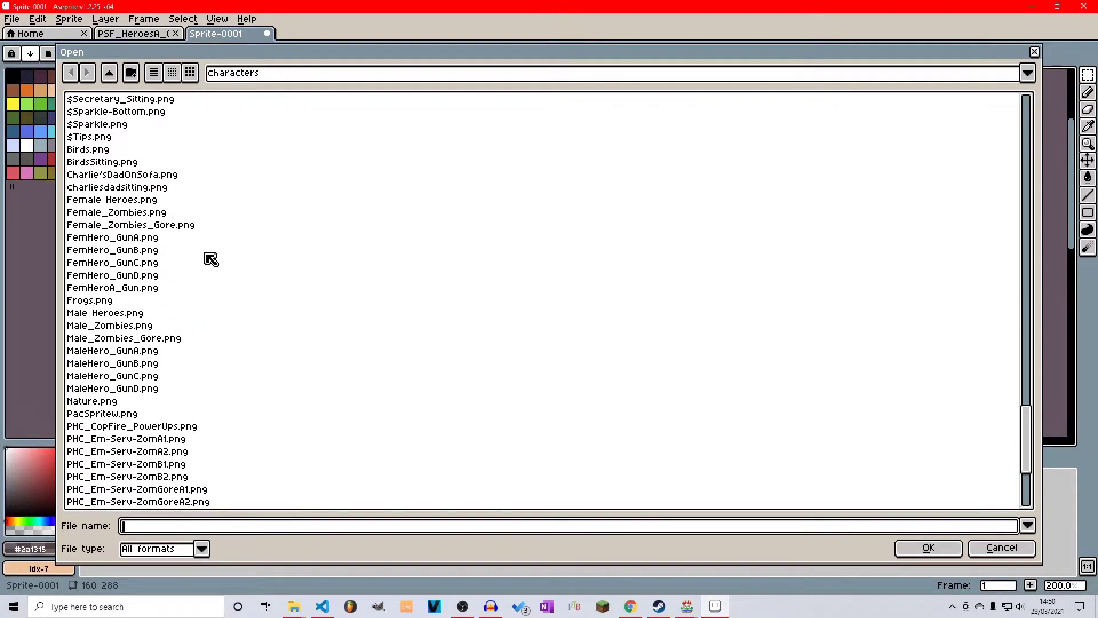
{"action": "scroll", "coordinate": [202, 274], "scroll_direction": "up", "scroll_amount": 10}
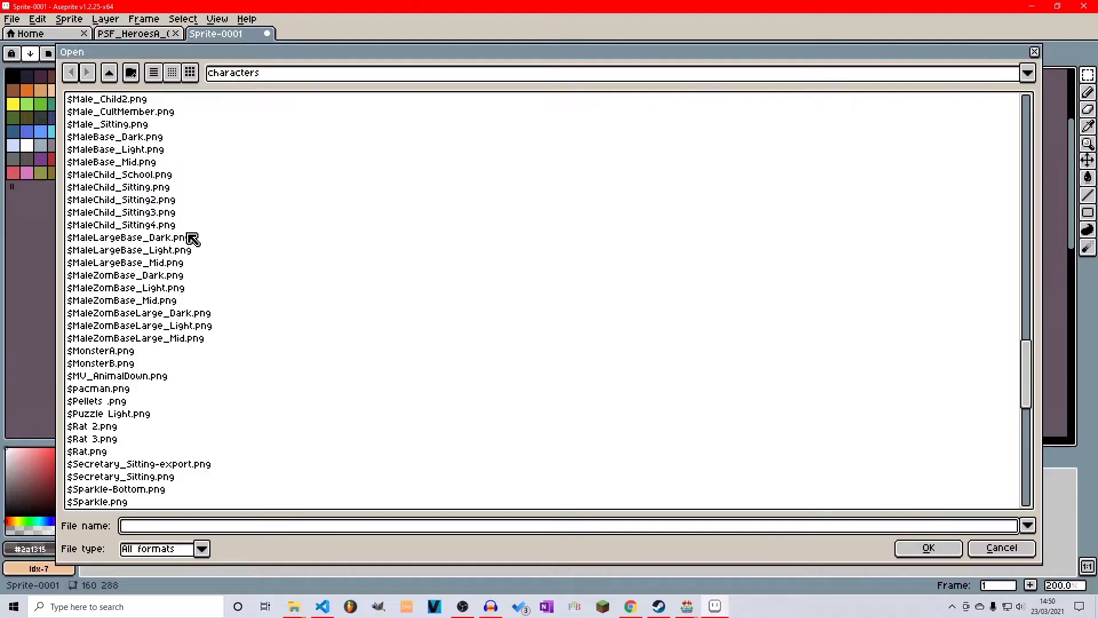
{"action": "scroll", "coordinate": [183, 229], "scroll_direction": "up", "scroll_amount": 1}
{"action": "left_click", "coordinate": [150, 200]}
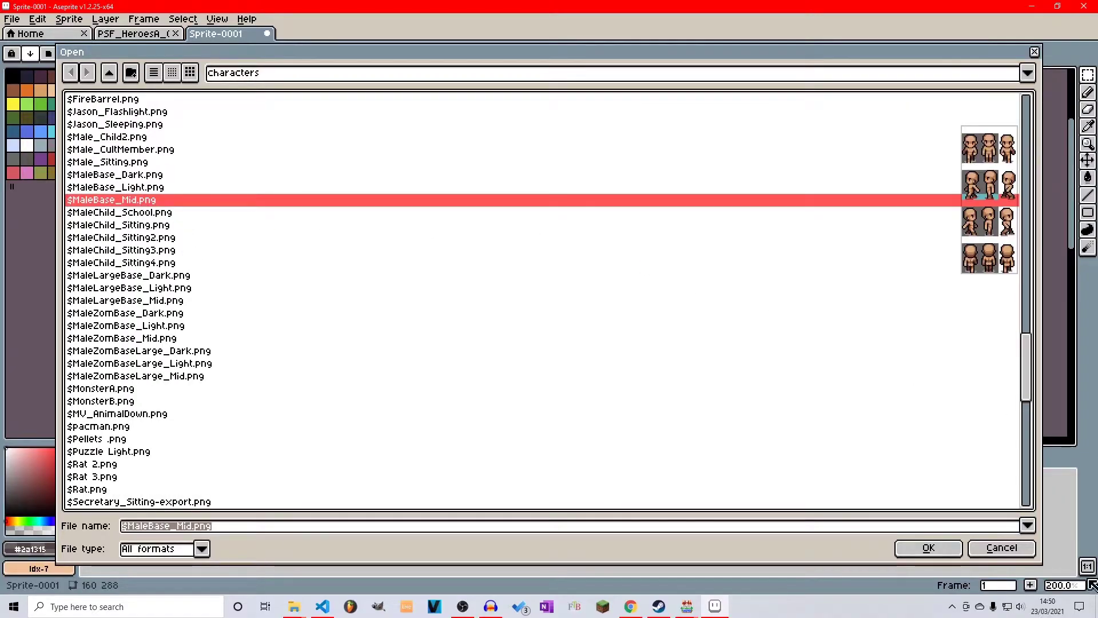
{"action": "left_click", "coordinate": [928, 548]}
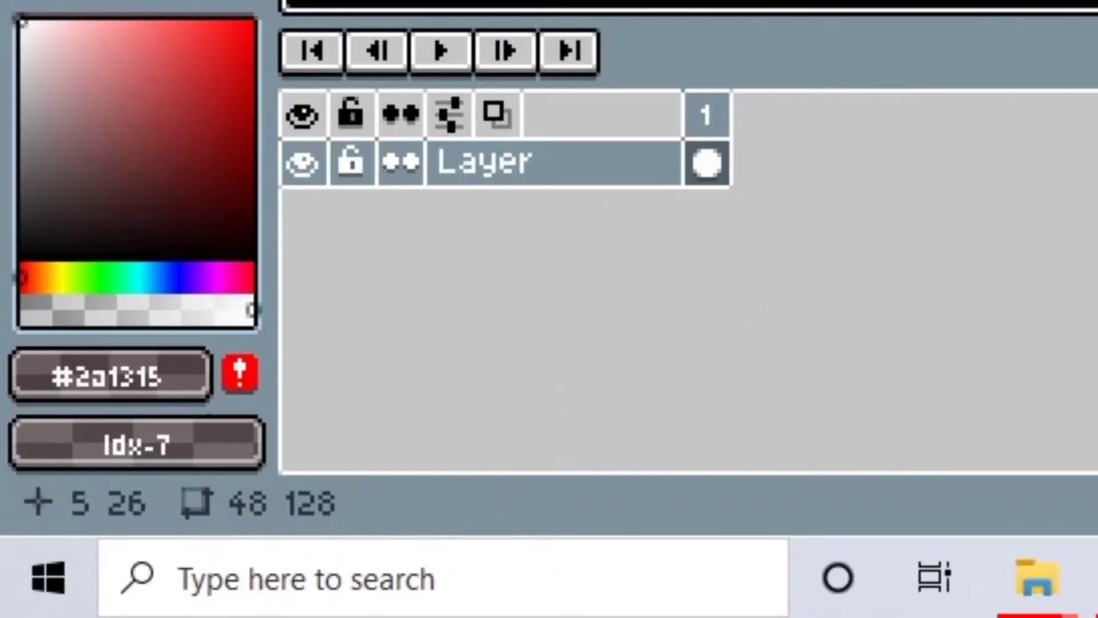
Step: Compare the canvas sizes of Sprite-0001 and $MaleBase_Mid.png, and look over the male base's walking frames
{"action": "left_click", "coordinate": [229, 1]}
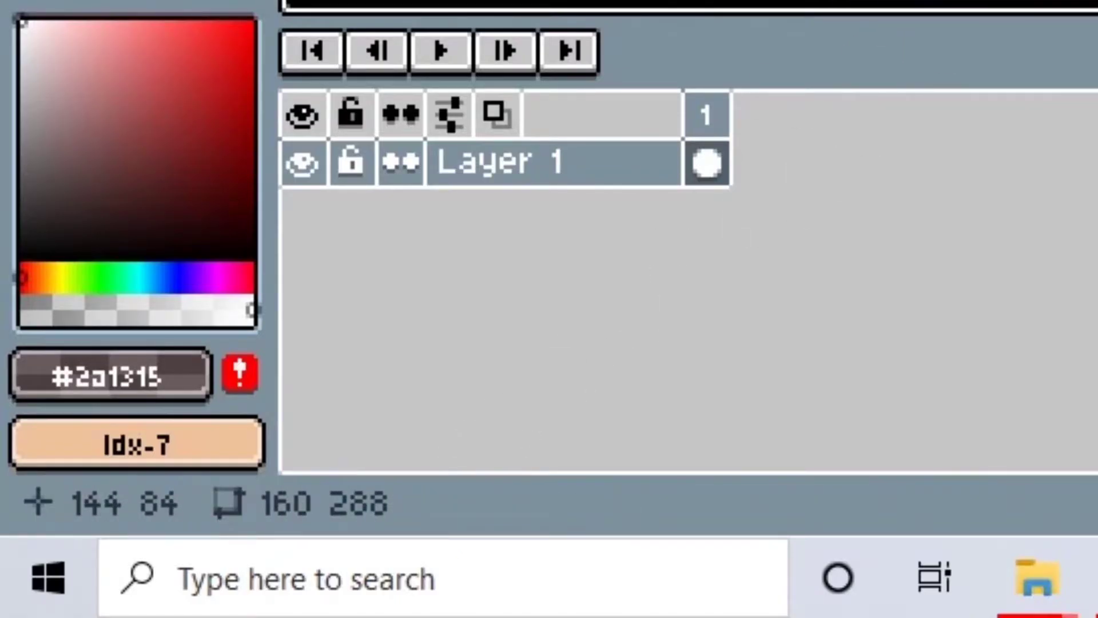
{"action": "key", "text": "ctrl+Tab"}
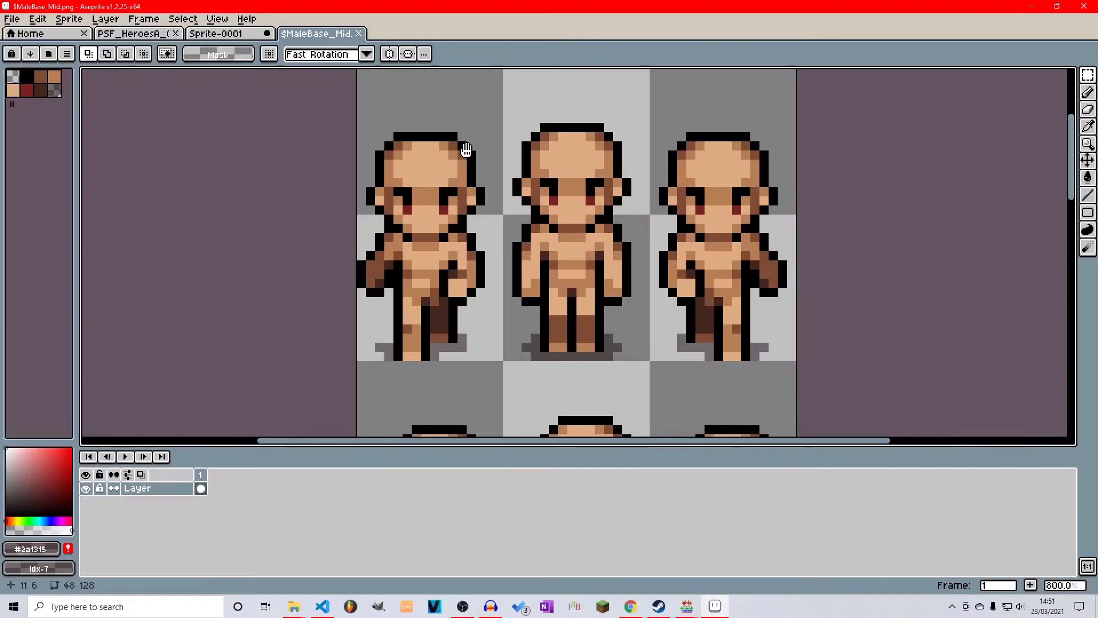
{"action": "left_click_drag", "start_coordinate": [466, 149], "coordinate": [472, 239]}
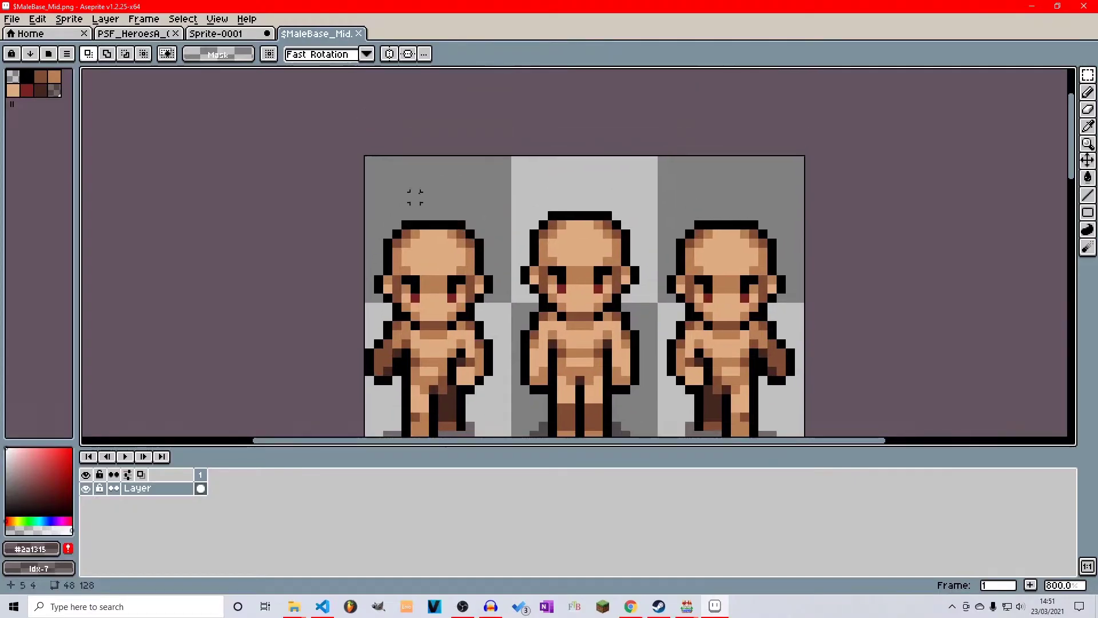
{"action": "scroll", "coordinate": [415, 197], "scroll_direction": "down", "scroll_amount": 3}
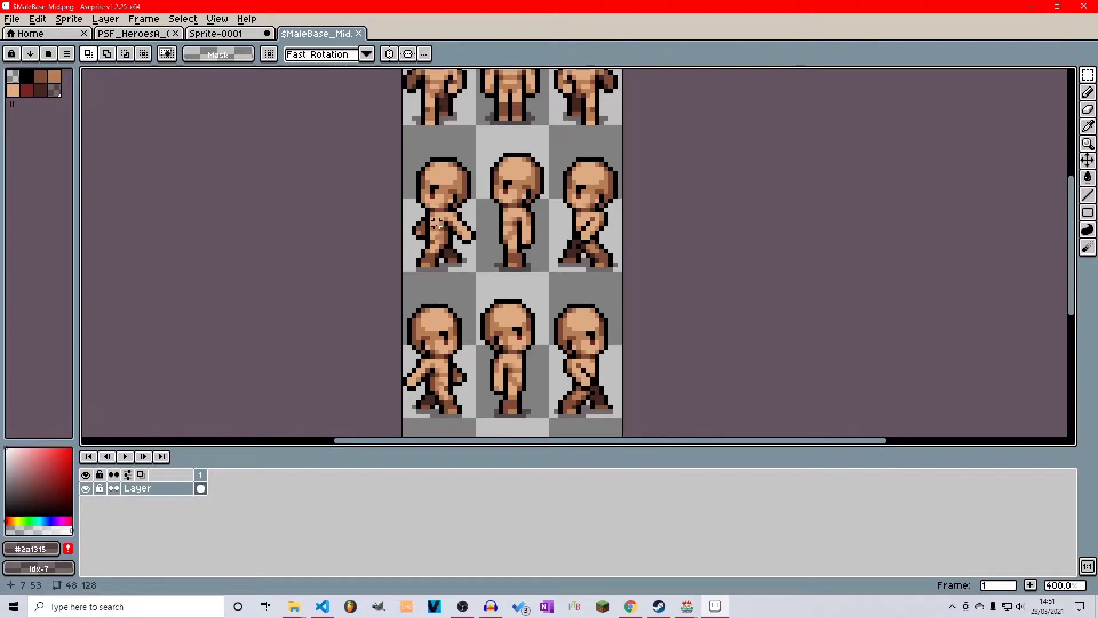
{"action": "scroll", "coordinate": [436, 223], "scroll_direction": "down", "scroll_amount": 1}
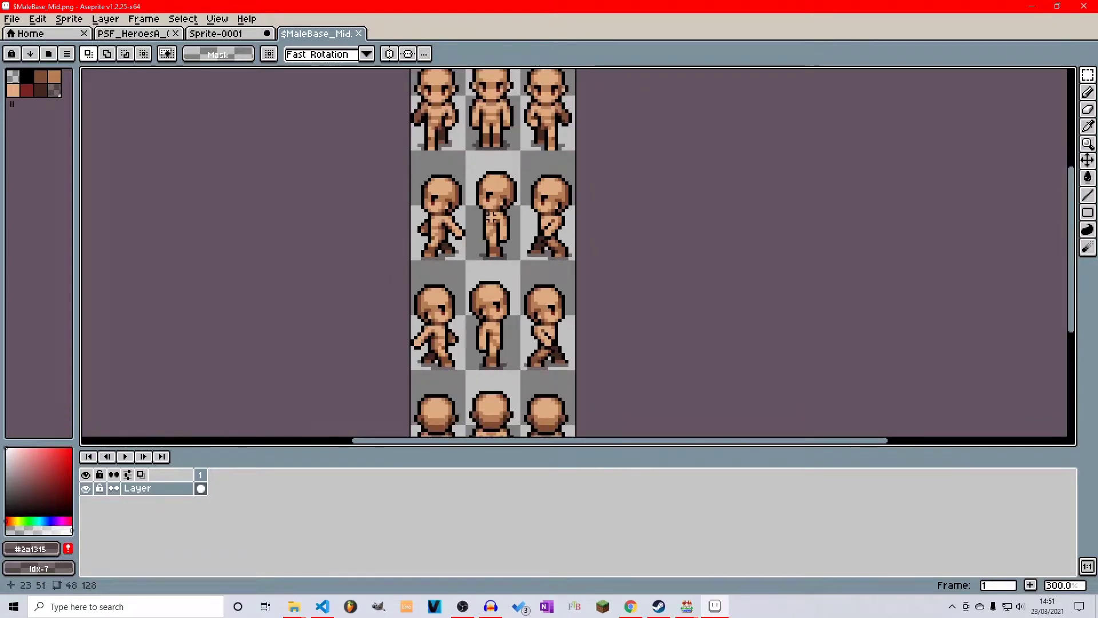
{"action": "left_click", "coordinate": [16, 20]}
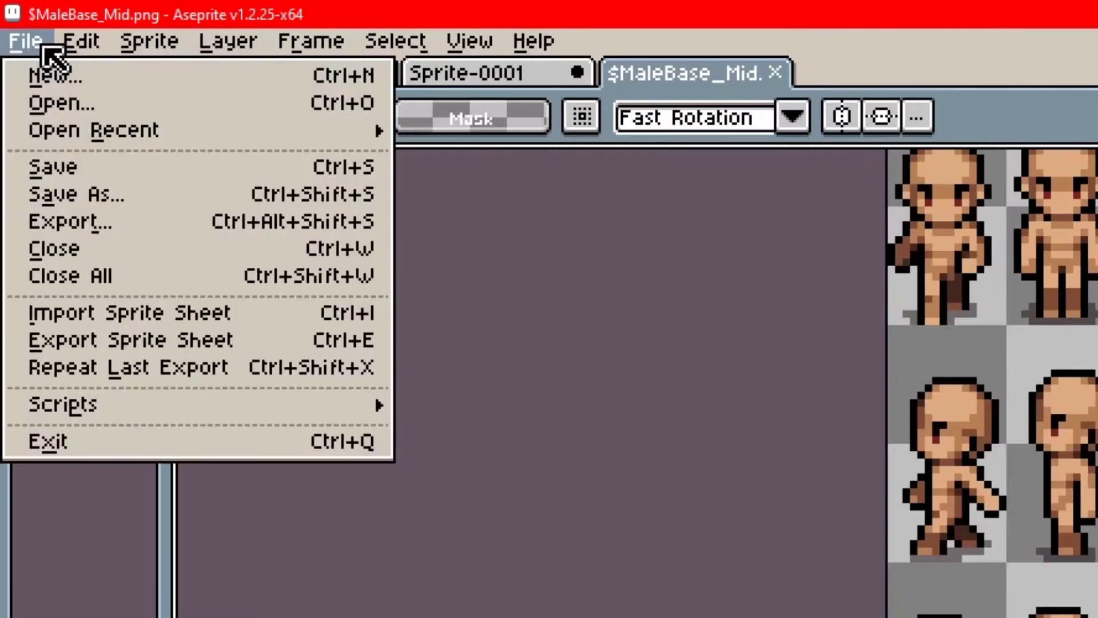
{"action": "left_click", "coordinate": [172, 223]}
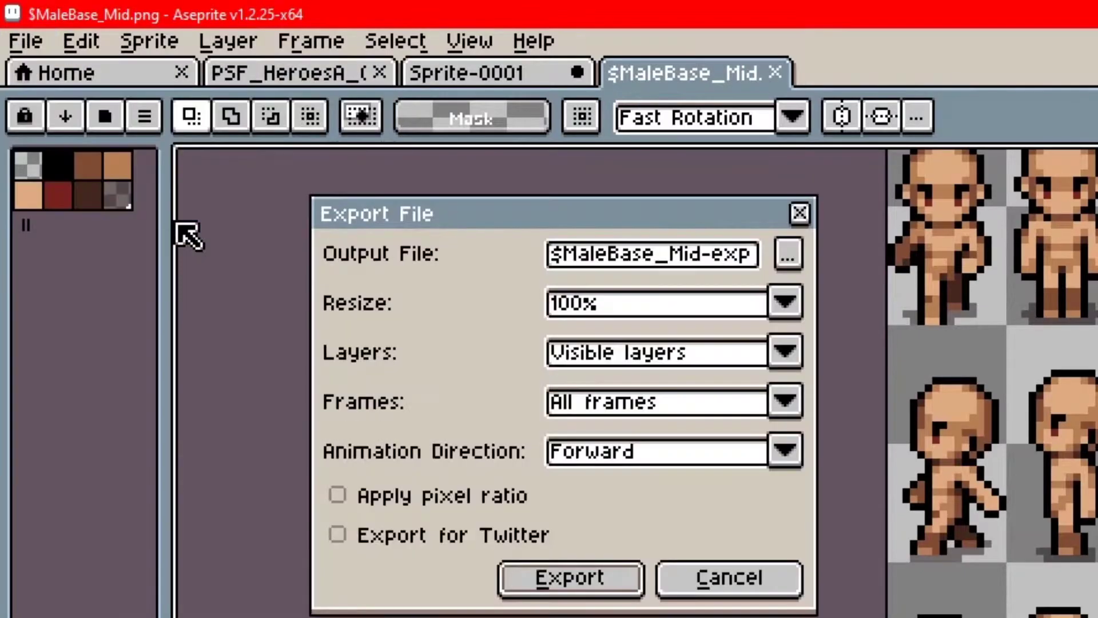
{"action": "left_click", "coordinate": [795, 306]}
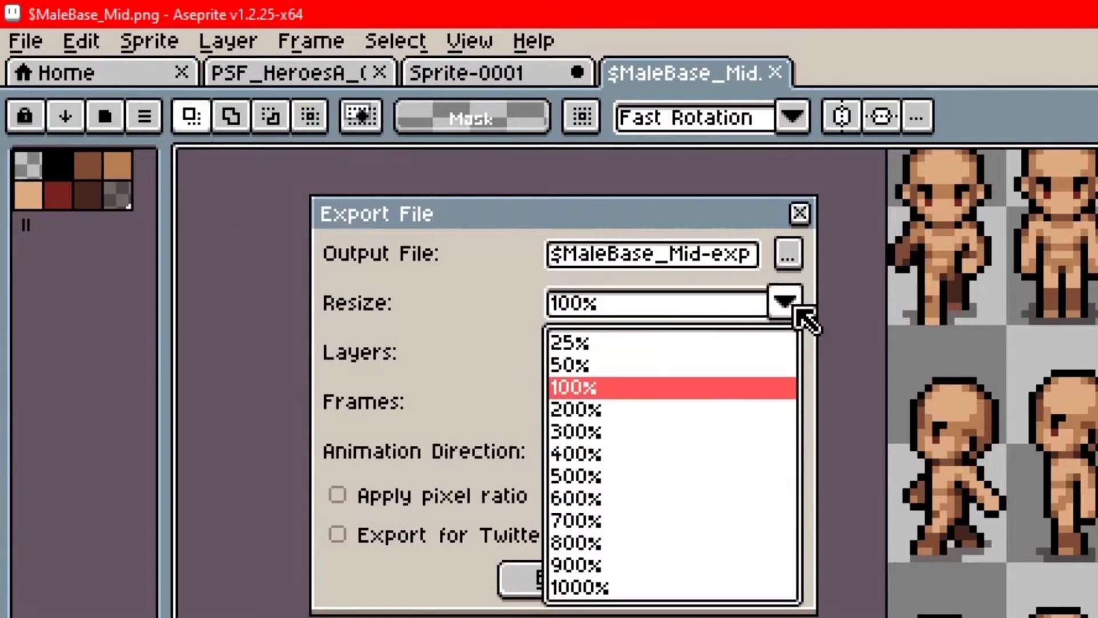
{"action": "left_click", "coordinate": [666, 431]}
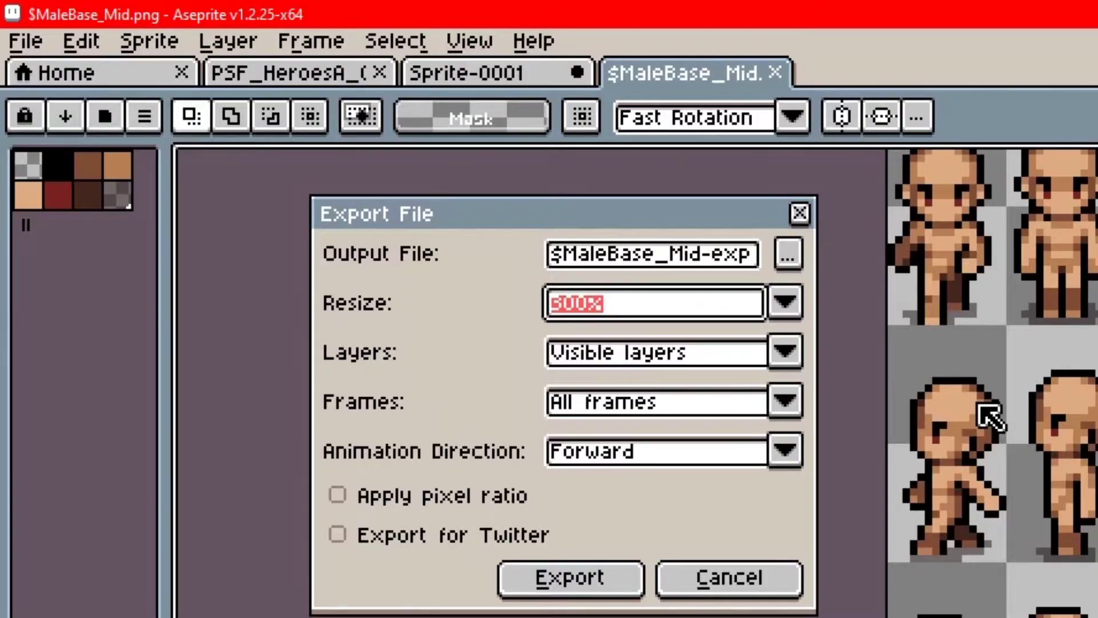
{"action": "left_click", "coordinate": [795, 590]}
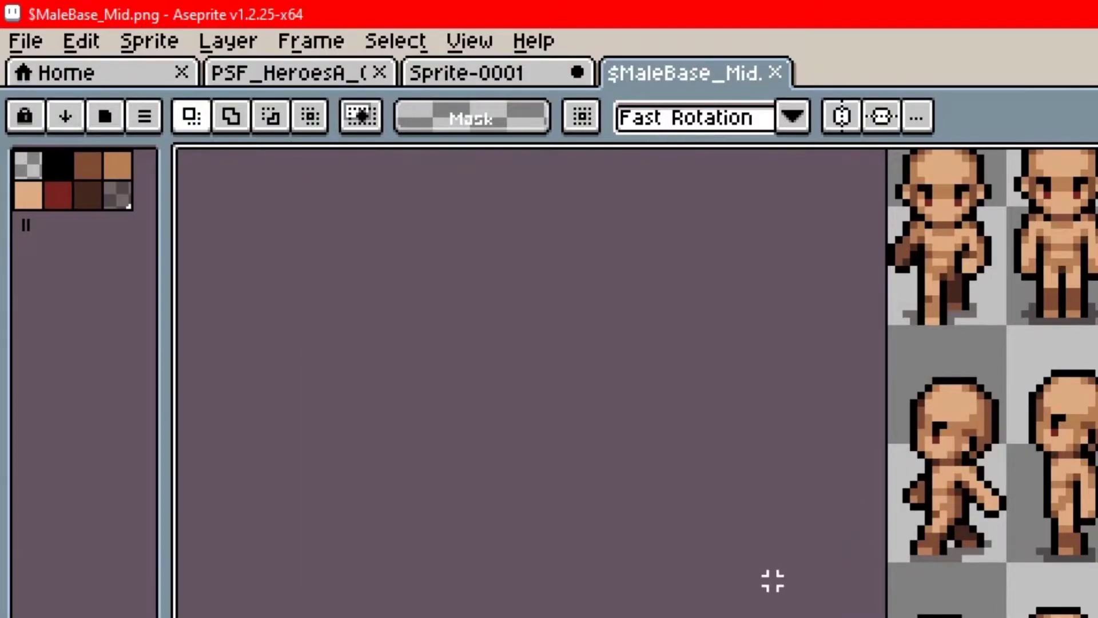
Step: Examine the pixel detail of the male base's front-facing walking frames and the layout of the whole sheet
{"action": "left_click_drag", "start_coordinate": [377, 250], "coordinate": [447, 216]}
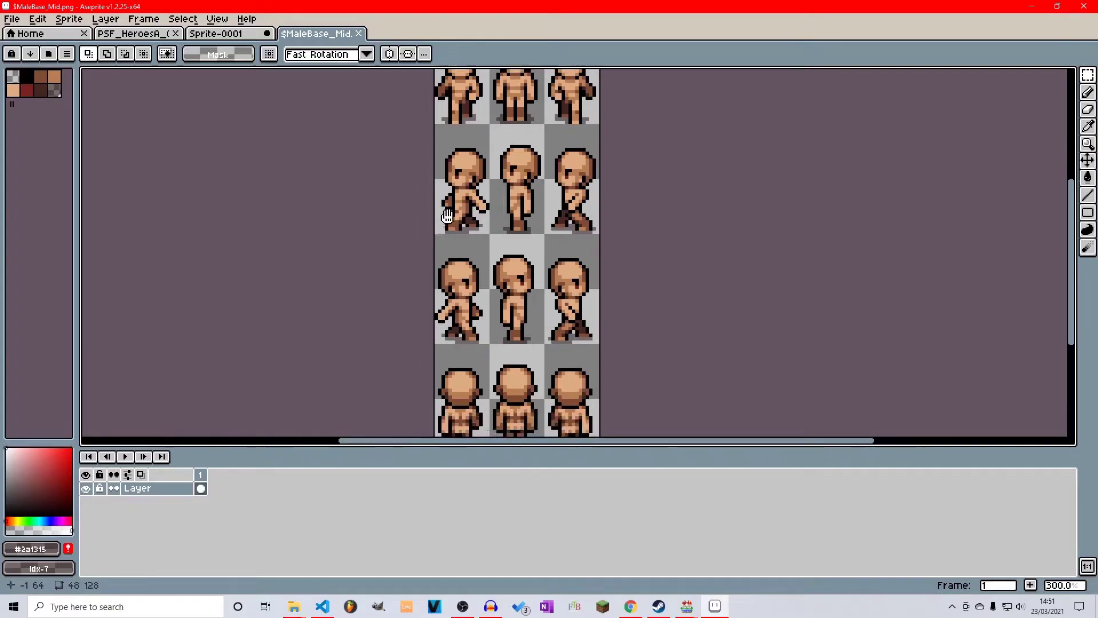
{"action": "scroll", "coordinate": [447, 217], "scroll_direction": "up", "scroll_amount": 6}
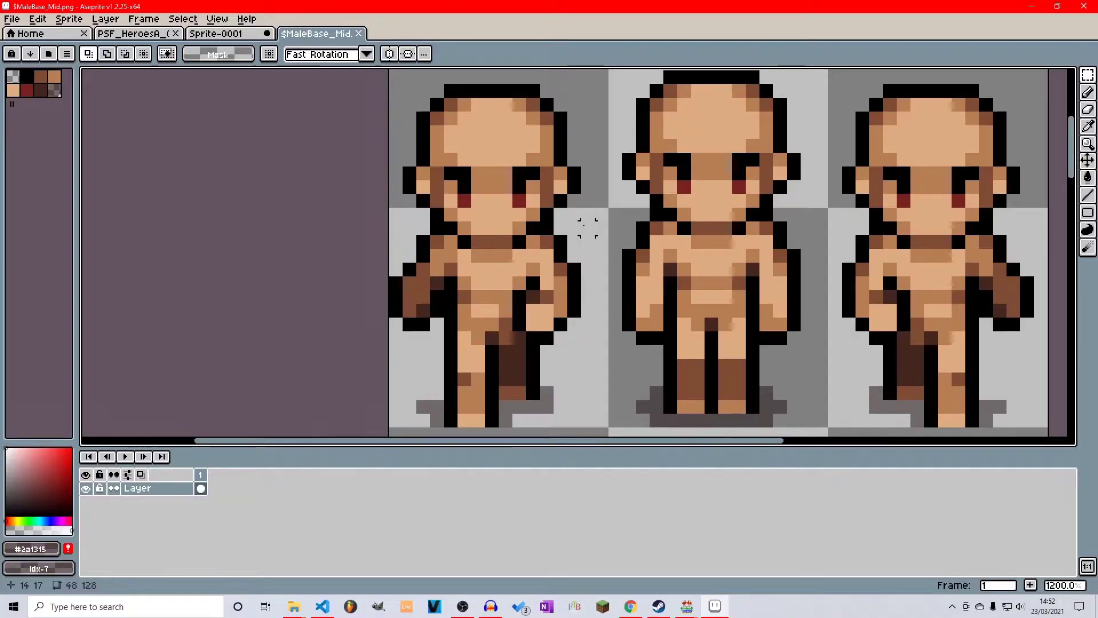
{"action": "scroll", "coordinate": [588, 227], "scroll_direction": "down", "scroll_amount": 1}
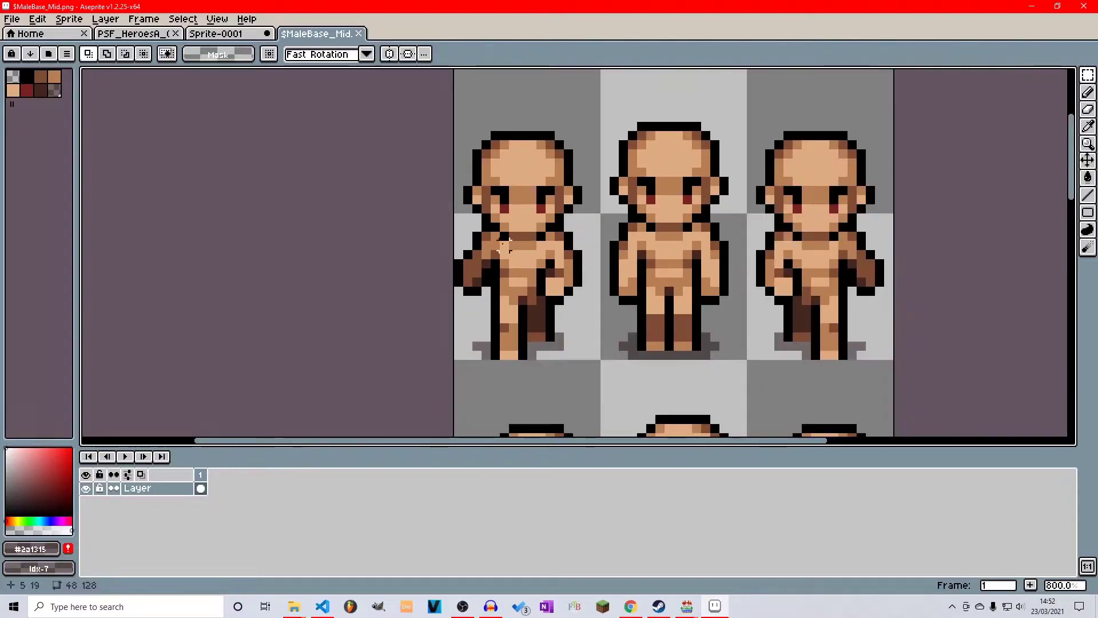
{"action": "left_click_drag", "start_coordinate": [550, 191], "coordinate": [423, 198]}
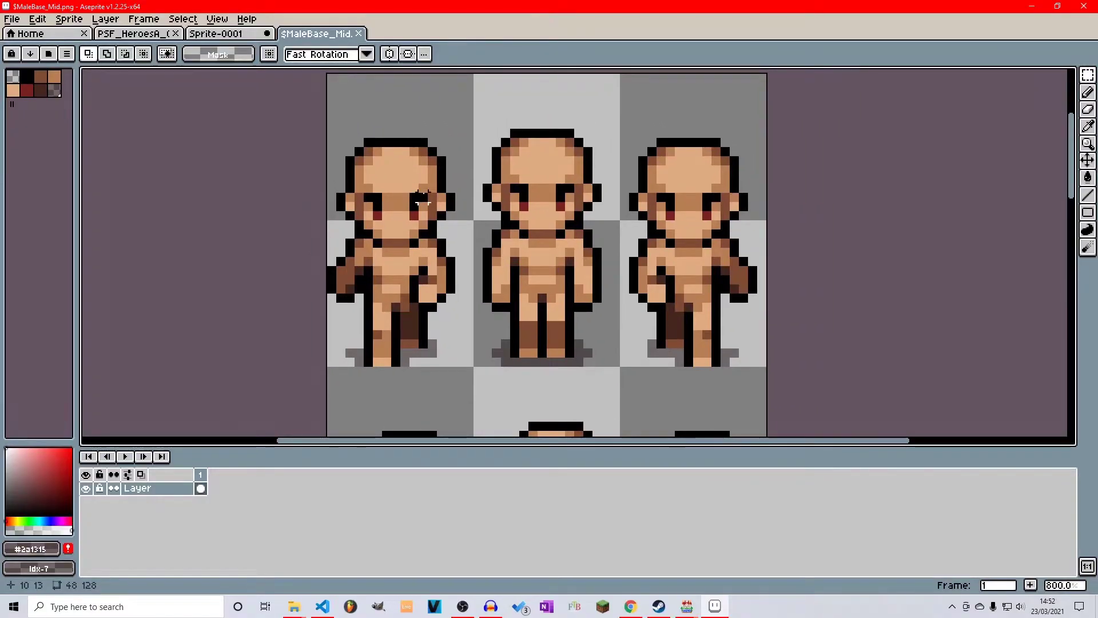
{"action": "scroll", "coordinate": [414, 162], "scroll_direction": "down", "scroll_amount": 4}
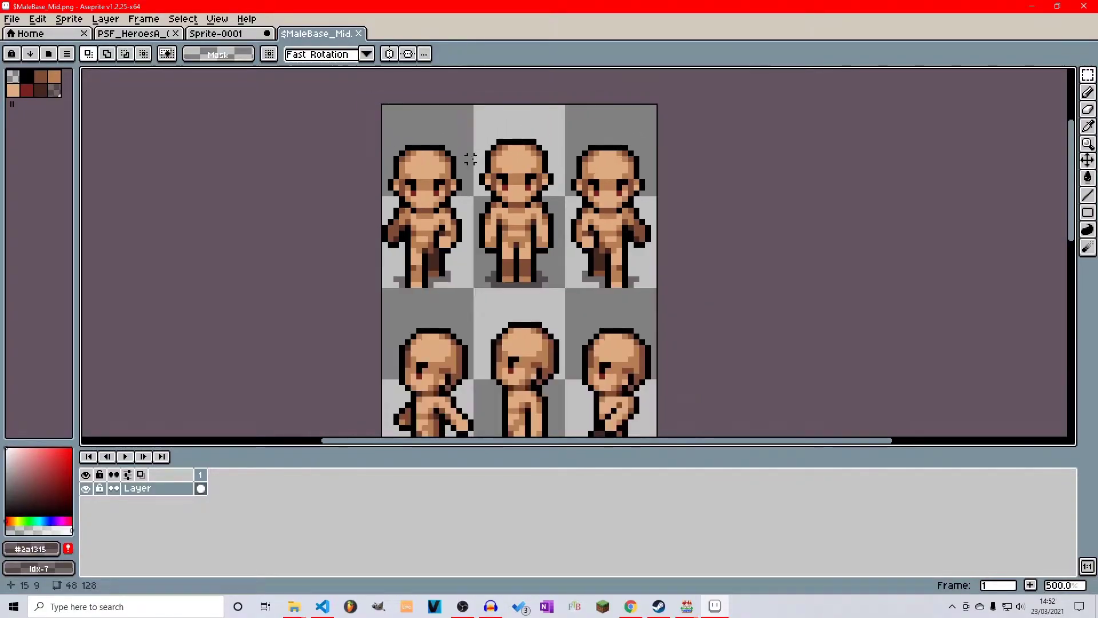
{"action": "scroll", "coordinate": [526, 159], "scroll_direction": "down", "scroll_amount": 1}
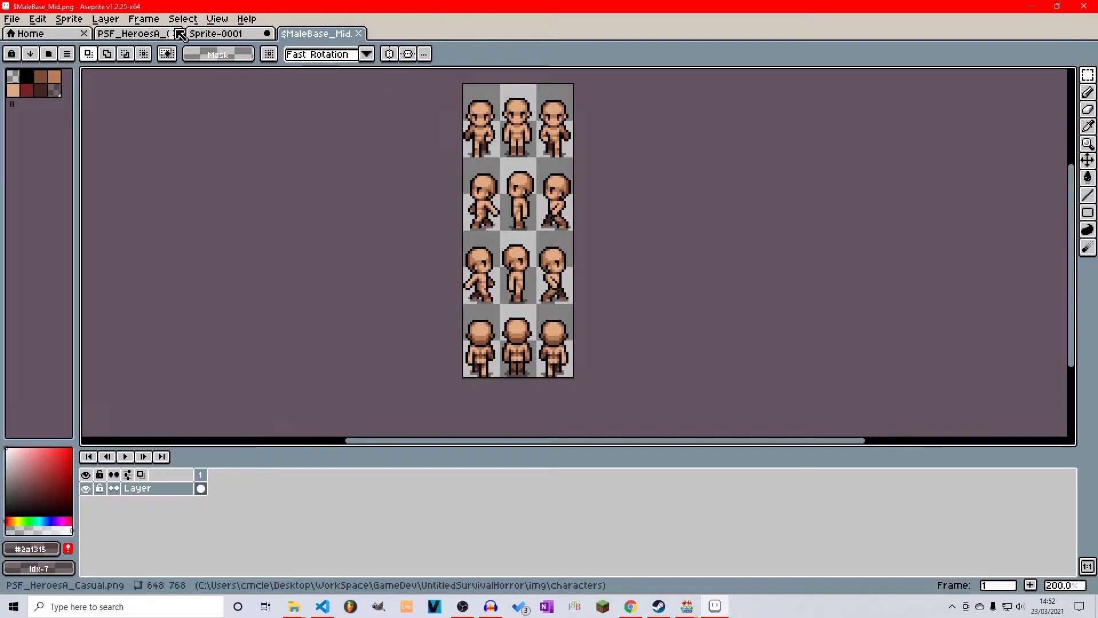
Step: Compare the PSF_HeroesA_Casual character sheet with the pixel scale of the frames in $MaleBase_Mid.png
{"action": "left_click", "coordinate": [133, 33]}
{"action": "scroll", "coordinate": [491, 210], "scroll_direction": "down", "scroll_amount": 1}
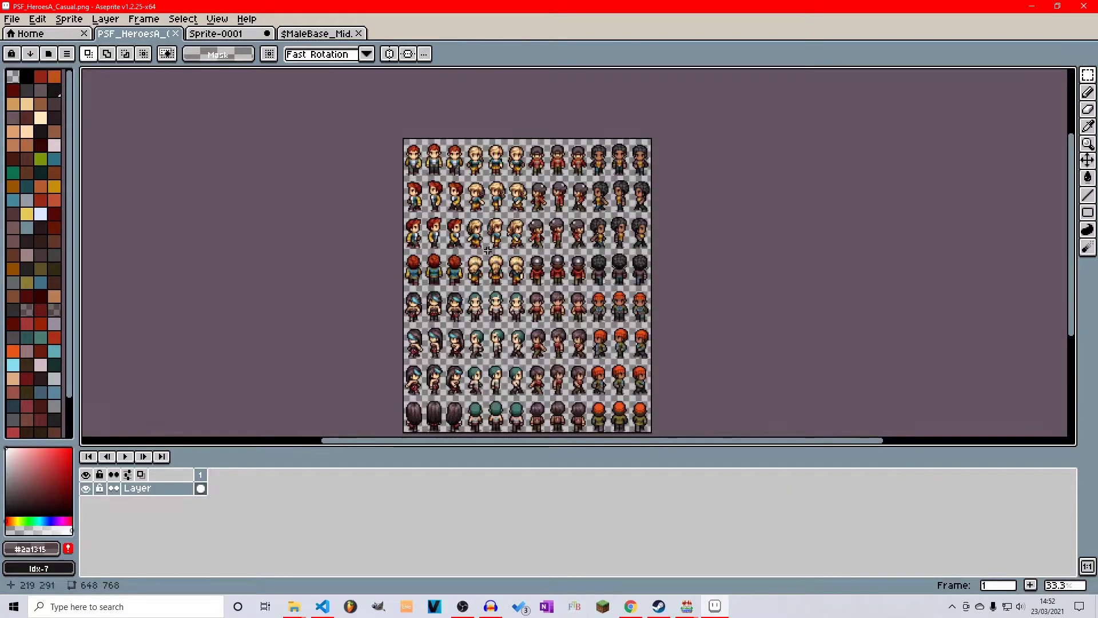
{"action": "left_click_drag", "start_coordinate": [569, 329], "coordinate": [568, 375]}
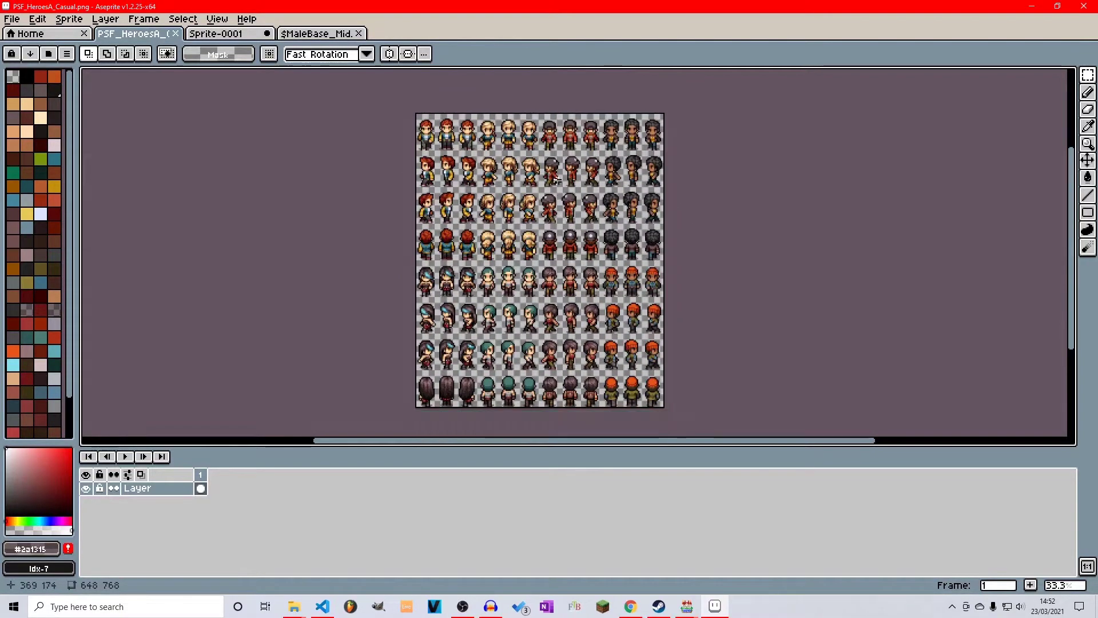
{"action": "left_click", "coordinate": [322, 34]}
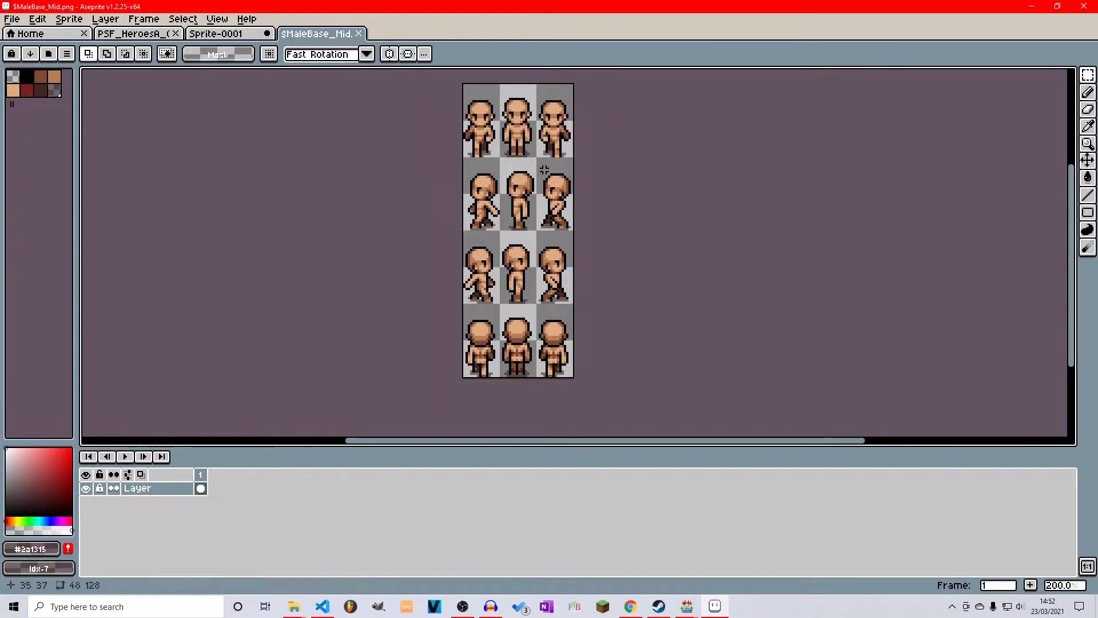
{"action": "scroll", "coordinate": [504, 226], "scroll_direction": "up", "scroll_amount": 5}
{"action": "scroll", "coordinate": [506, 218], "scroll_direction": "up", "scroll_amount": 5}
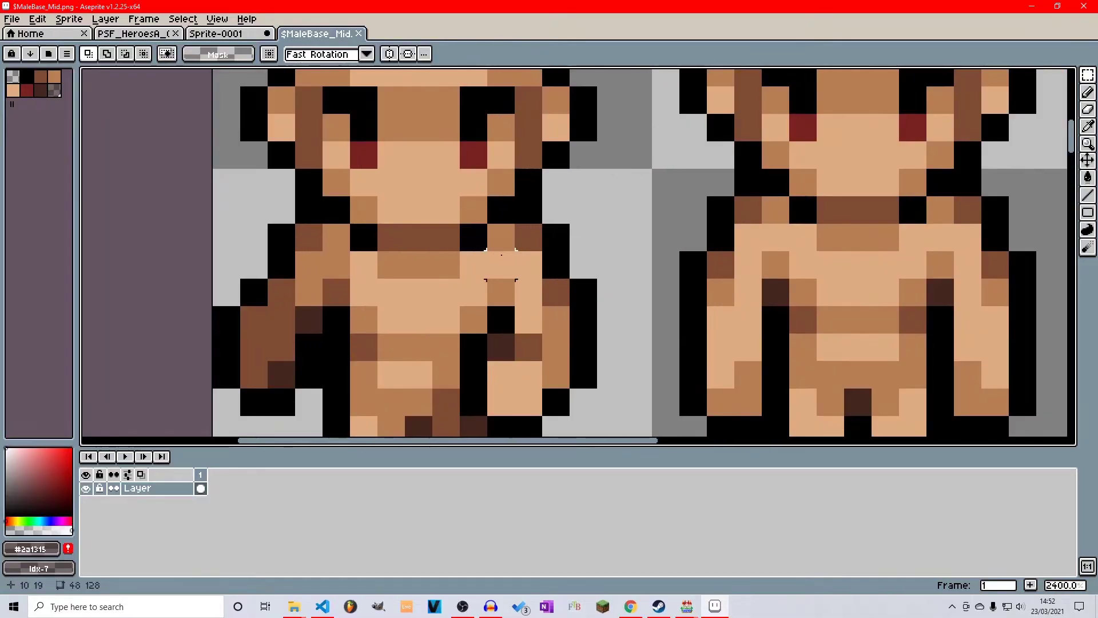
{"action": "scroll", "coordinate": [511, 176], "scroll_direction": "down", "scroll_amount": 7}
{"action": "scroll", "coordinate": [512, 176], "scroll_direction": "down", "scroll_amount": 2}
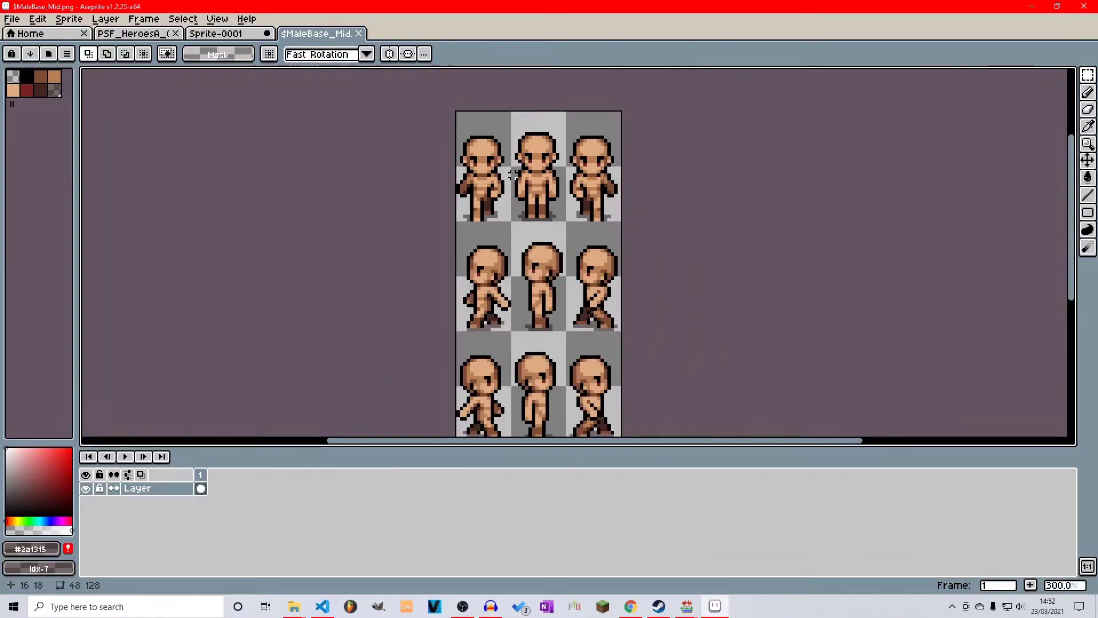
{"action": "scroll", "coordinate": [513, 175], "scroll_direction": "down", "scroll_amount": 1}
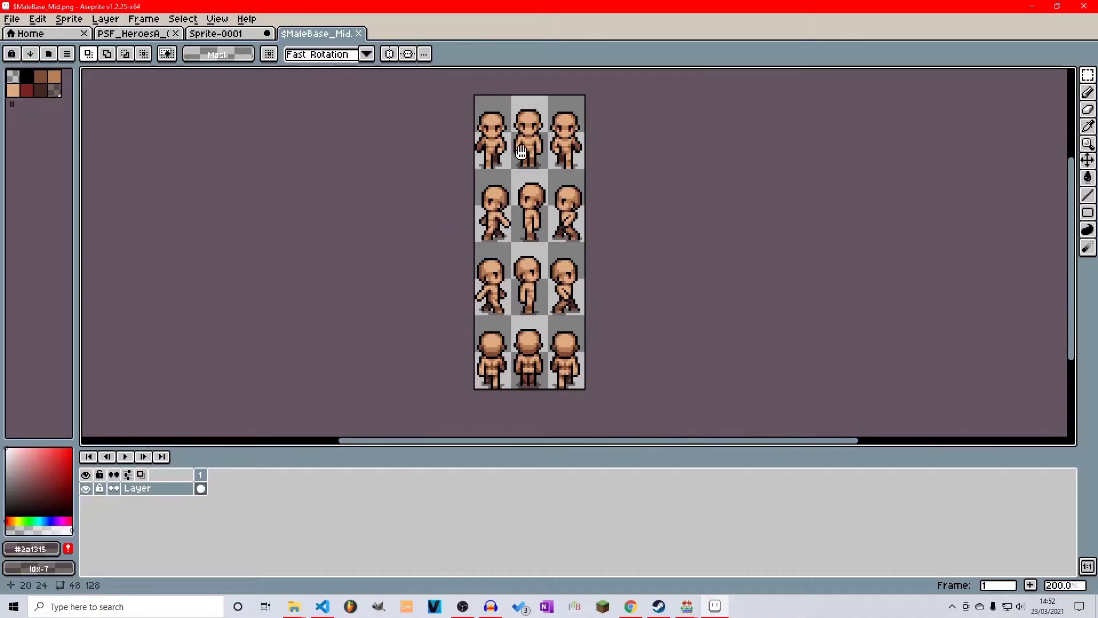
Step: Export $MaleBase_Mid.png resized to 300%, keeping the suggested output file name, visible layers, all frames and forward direction
{"action": "left_click", "coordinate": [12, 19]}
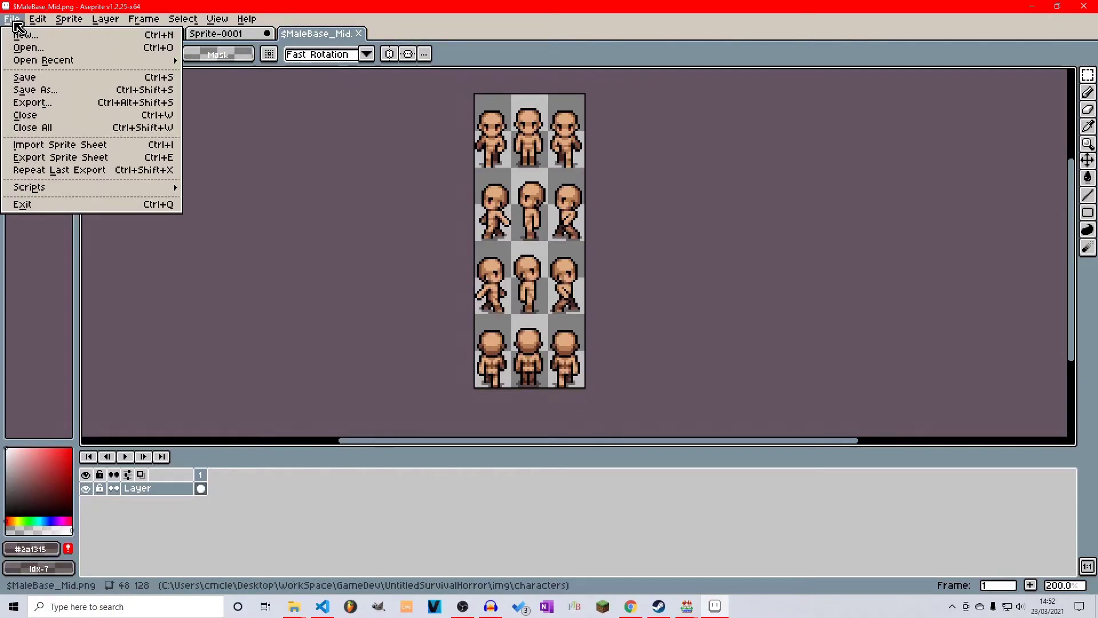
{"action": "left_click", "coordinate": [65, 105]}
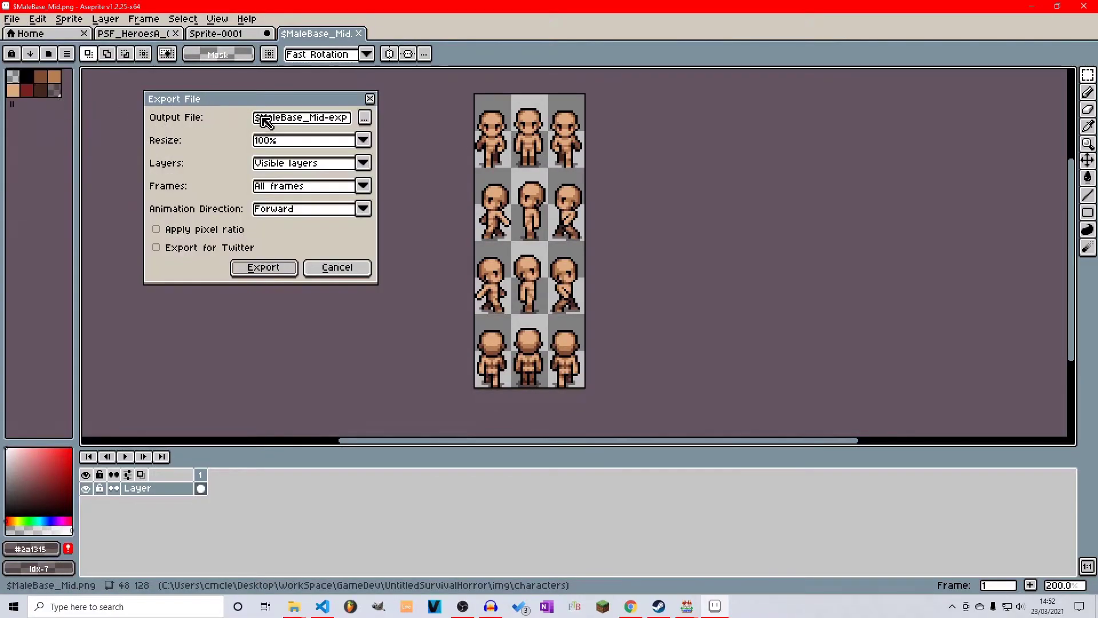
{"action": "left_click", "coordinate": [363, 140]}
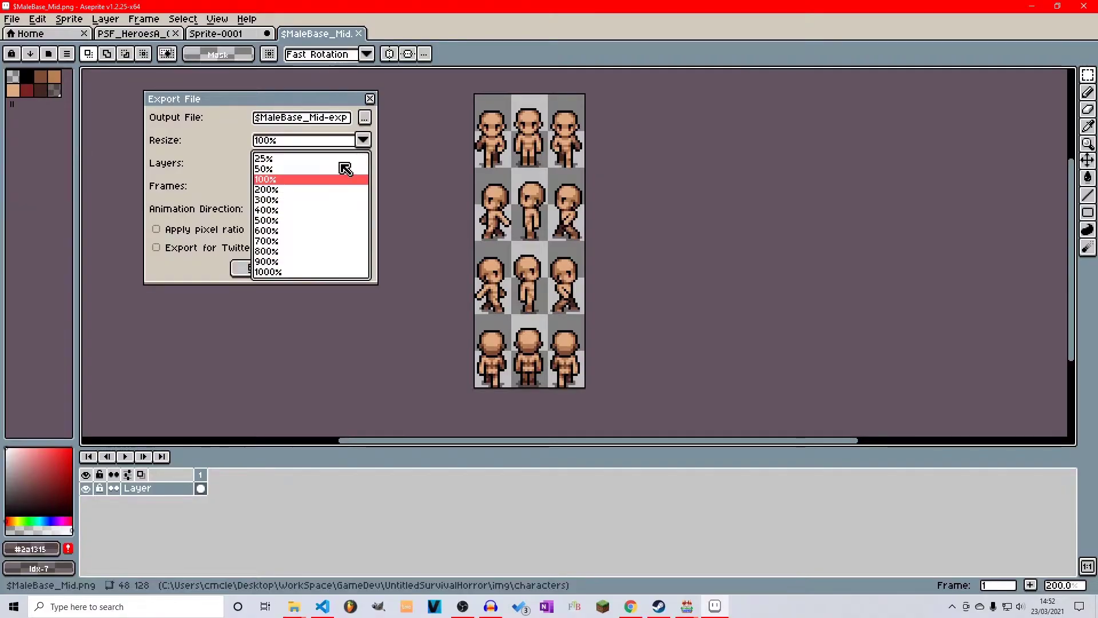
{"action": "left_click", "coordinate": [315, 200]}
{"action": "left_click", "coordinate": [289, 123]}
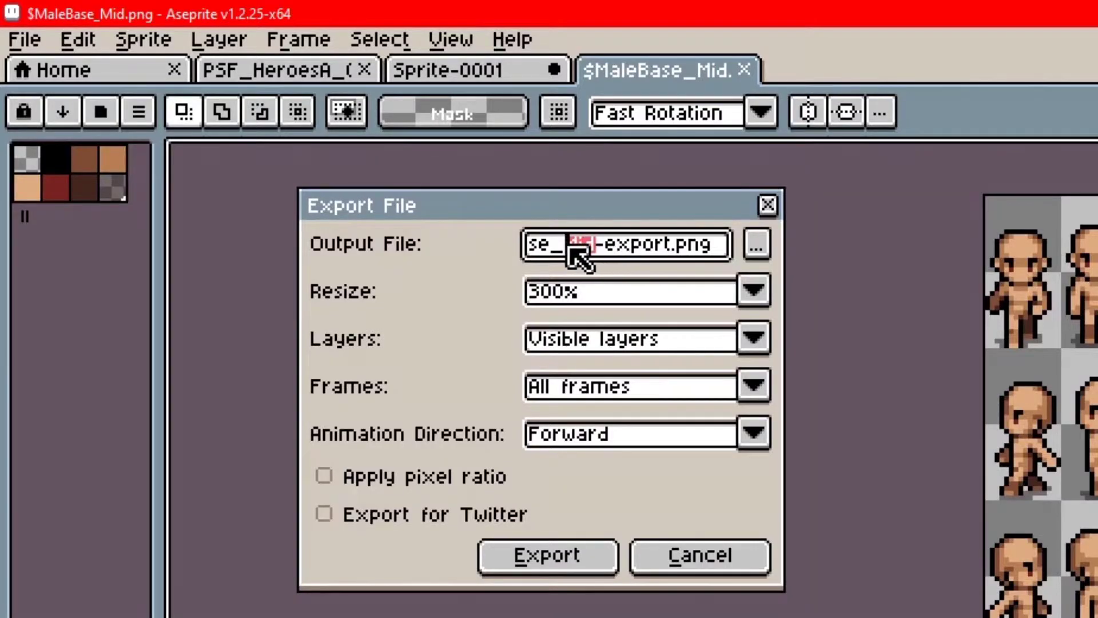
{"action": "left_click_drag", "start_coordinate": [572, 243], "coordinate": [502, 250]}
{"action": "left_click", "coordinate": [574, 243]}
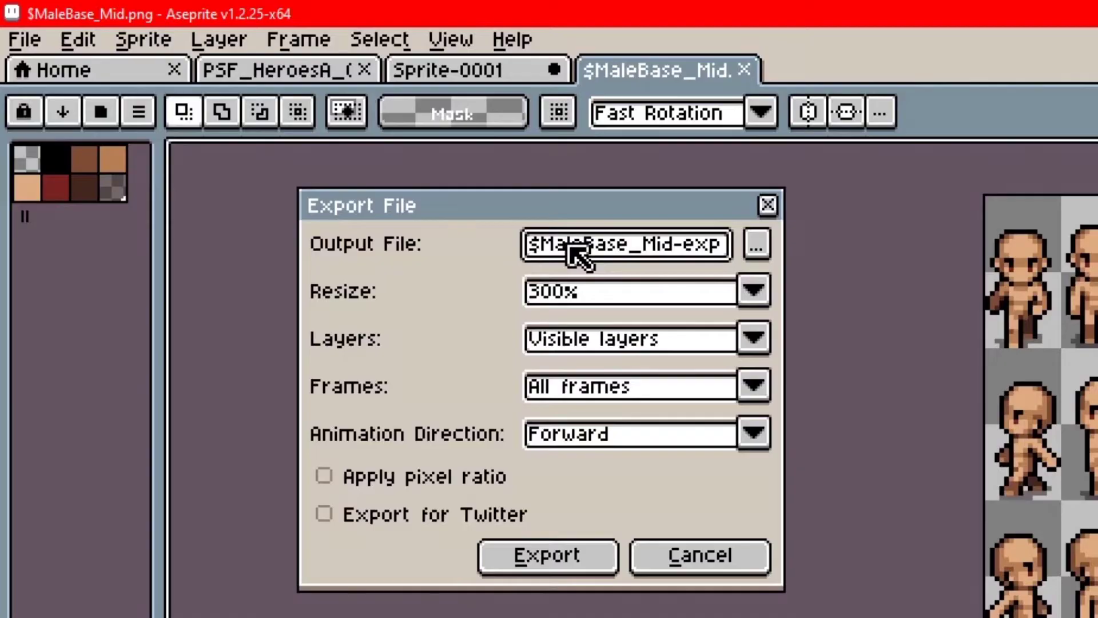
{"action": "key", "text": "Left"}
{"action": "key", "text": "Left"}
{"action": "key", "text": "Right"}
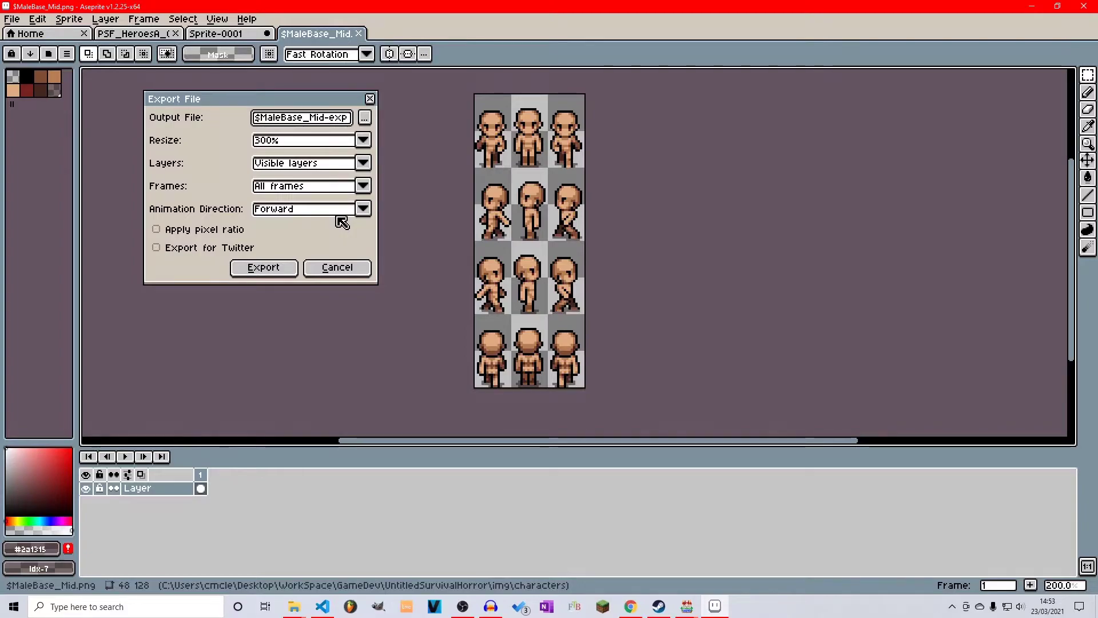
{"action": "key", "text": "Return"}
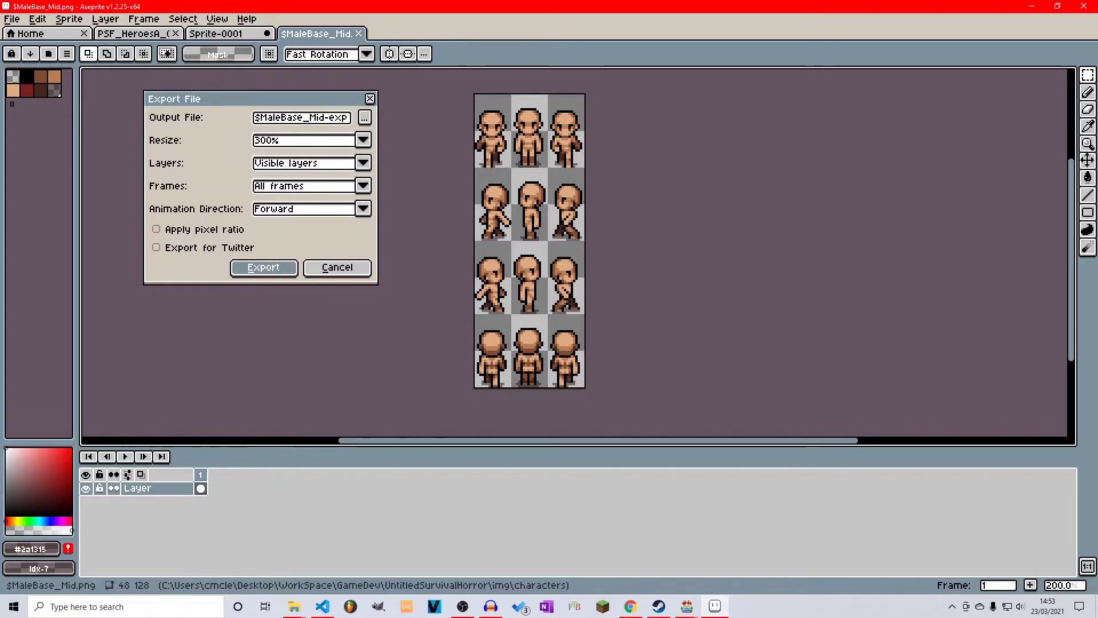
{"action": "left_click", "coordinate": [20, 21]}
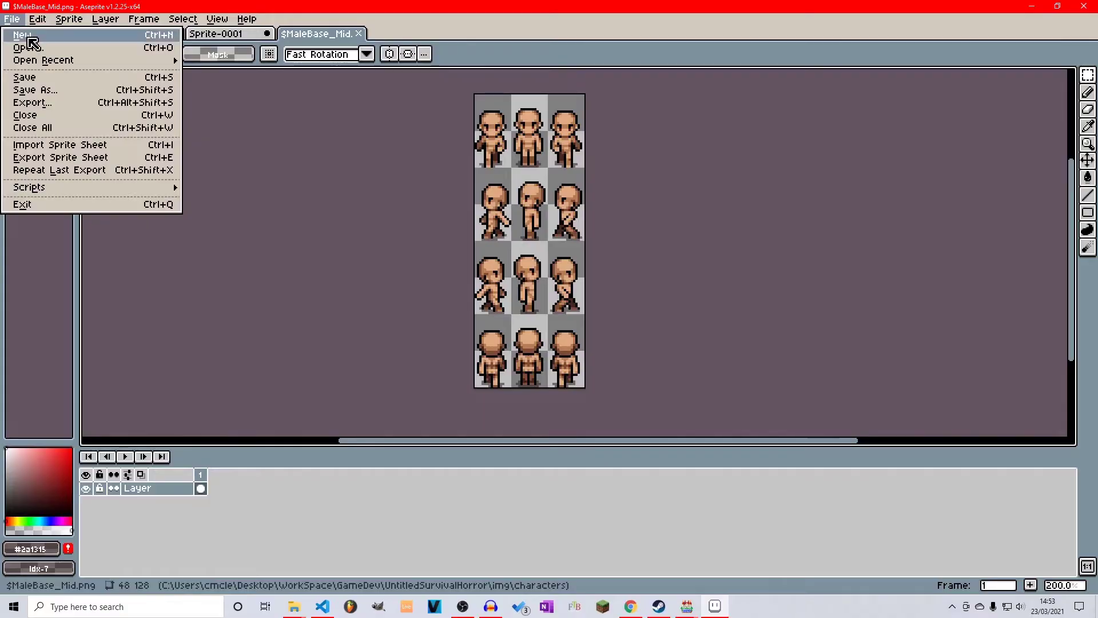
{"action": "left_click", "coordinate": [32, 47]}
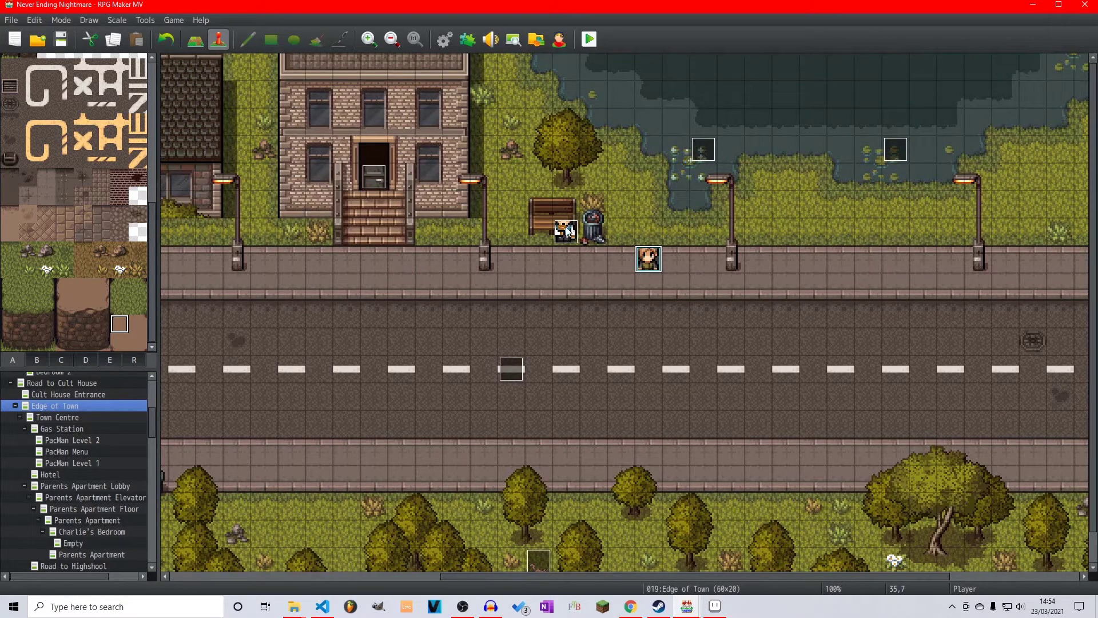
Step: In RPG Maker MV, create a new event on the Edge of Town map's upper sidewalk and choose $MaleBase_Mid-export as its image
{"action": "scroll", "coordinate": [644, 229], "scroll_direction": "right", "scroll_amount": 1}
{"action": "double_click", "coordinate": [776, 258]}
{"action": "double_click", "coordinate": [293, 355]}
{"action": "left_click_drag", "start_coordinate": [456, 202], "coordinate": [456, 349]}
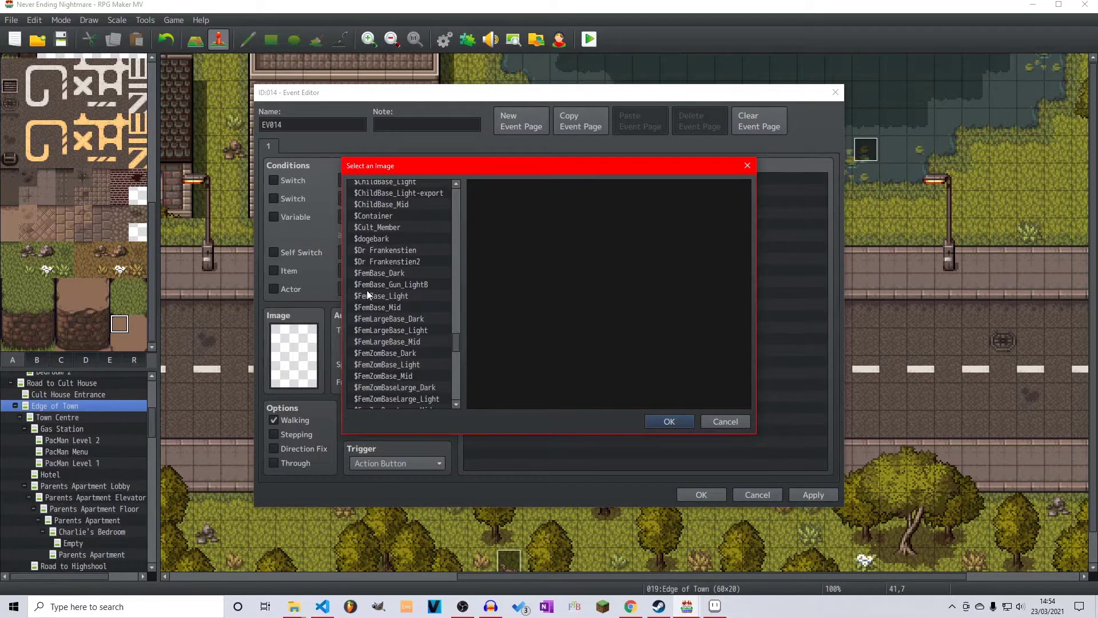
{"action": "scroll", "coordinate": [427, 338], "scroll_direction": "down", "scroll_amount": 5}
{"action": "left_click", "coordinate": [426, 358]}
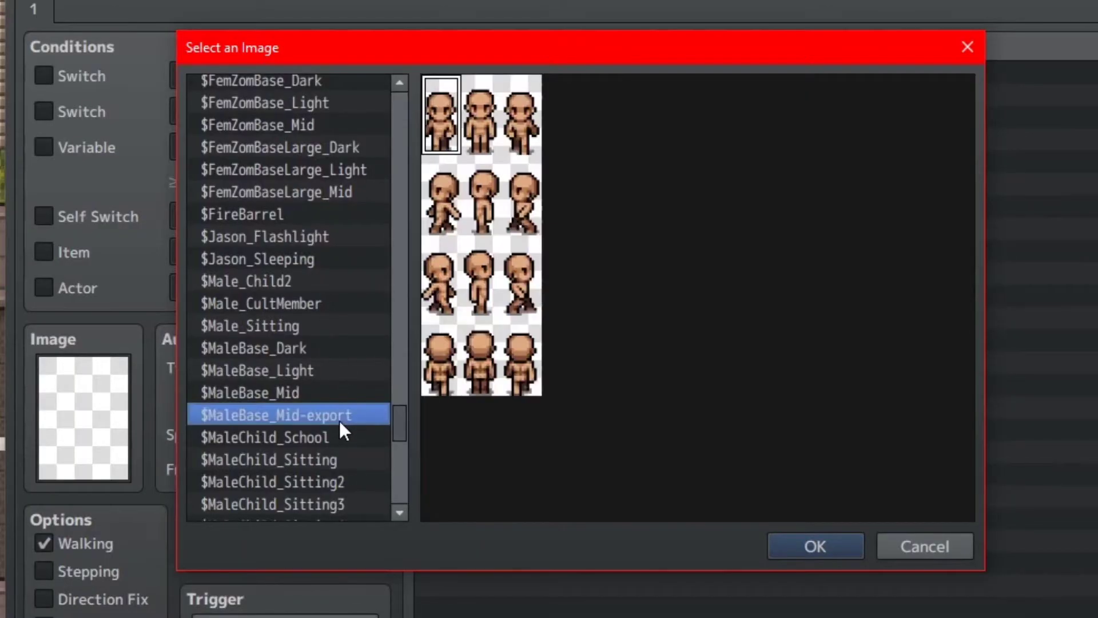
Step: Check how the exported sheet divides into frames by selecting front-, side- and back-facing frames row by row
{"action": "left_click", "coordinate": [479, 150]}
{"action": "left_click", "coordinate": [517, 136]}
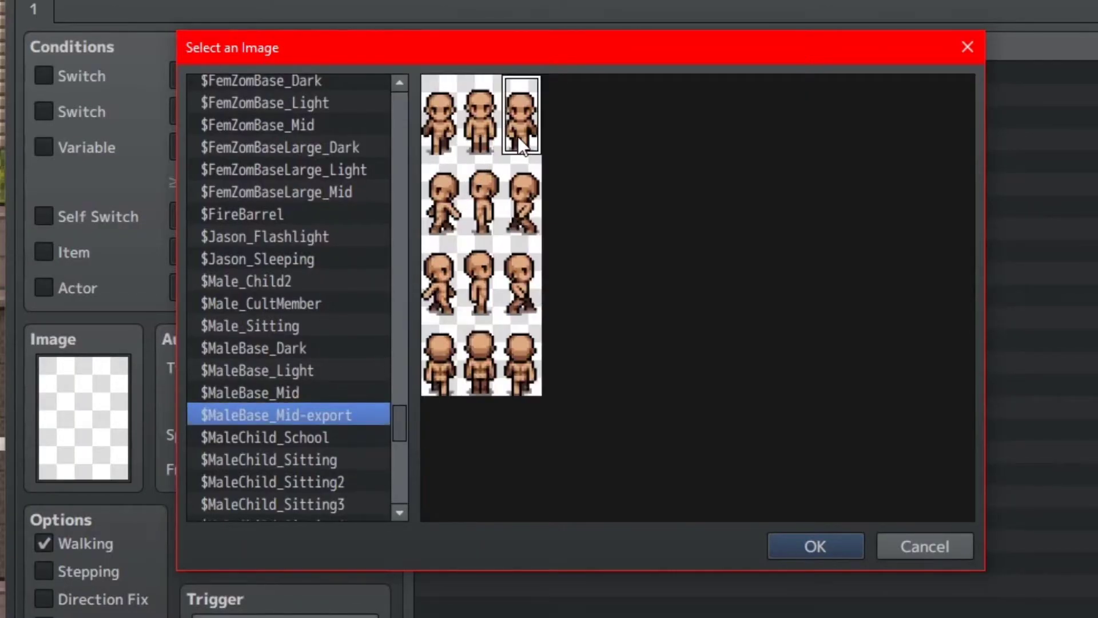
{"action": "left_click", "coordinate": [518, 206]}
{"action": "left_click", "coordinate": [493, 197]}
{"action": "left_click", "coordinate": [443, 229]}
{"action": "left_click", "coordinate": [452, 276]}
{"action": "left_click", "coordinate": [482, 280]}
{"action": "left_click", "coordinate": [524, 280]}
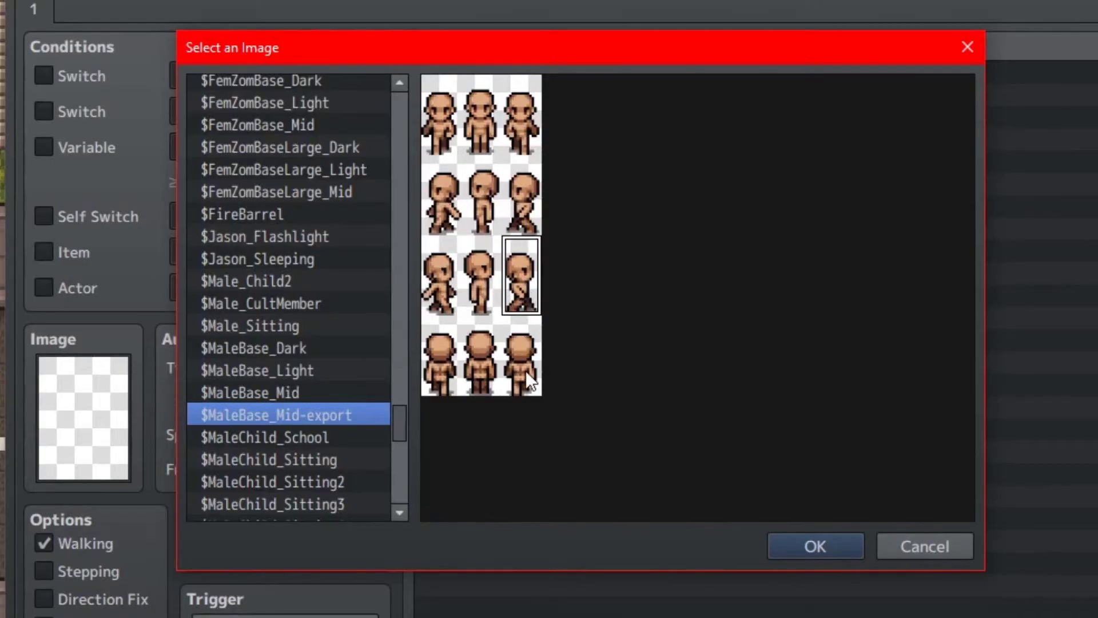
{"action": "left_click", "coordinate": [525, 370]}
{"action": "left_click", "coordinate": [450, 123]}
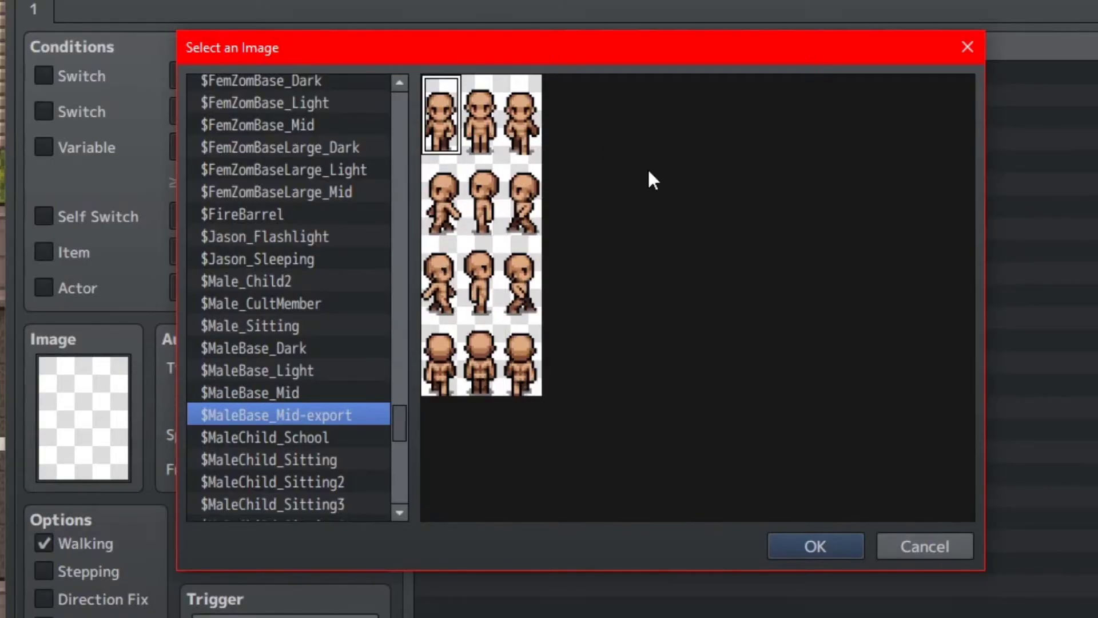
Step: Check the standing frames in the middle column of the exported sheet, from front-facing to back-facing
{"action": "left_click", "coordinate": [522, 197]}
{"action": "left_click", "coordinate": [485, 135]}
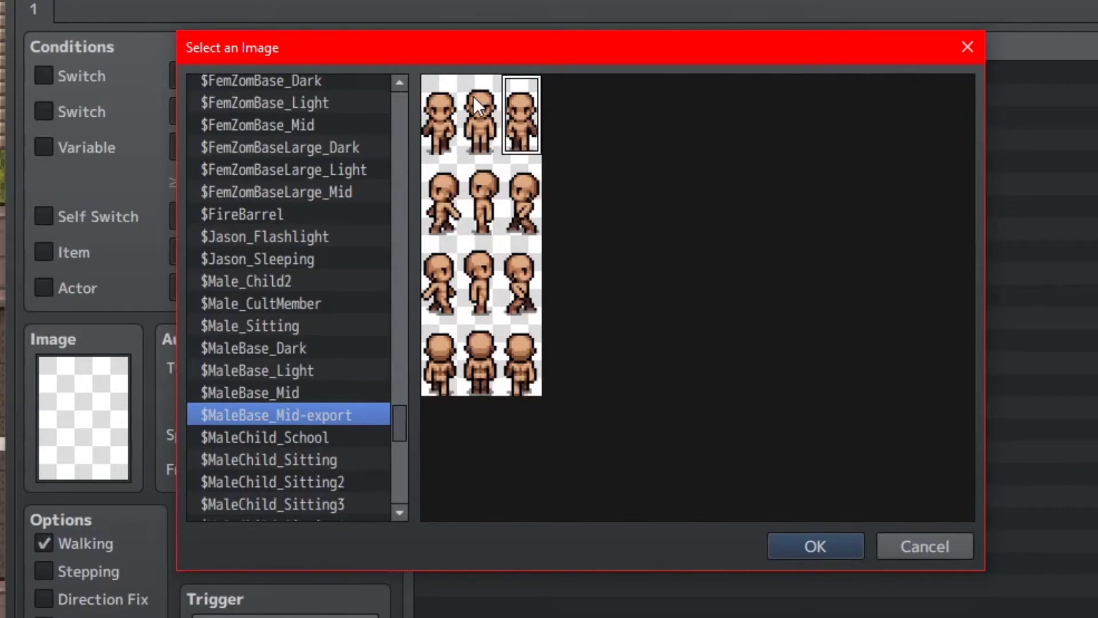
{"action": "left_click", "coordinate": [489, 143]}
{"action": "left_click", "coordinate": [490, 180]}
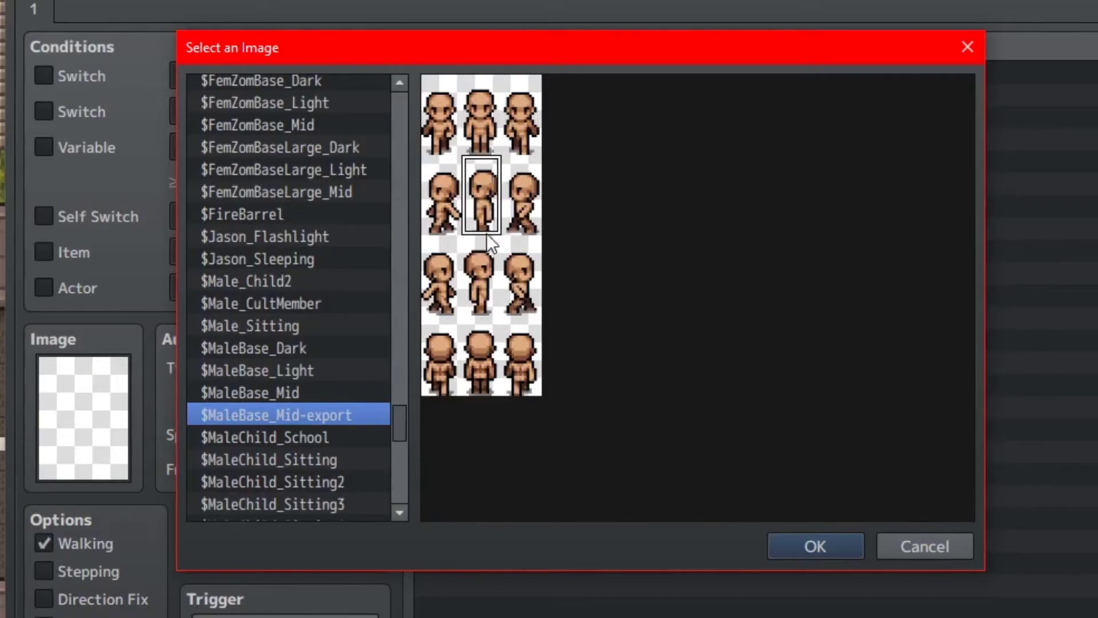
{"action": "left_click", "coordinate": [486, 264]}
{"action": "left_click", "coordinate": [482, 348]}
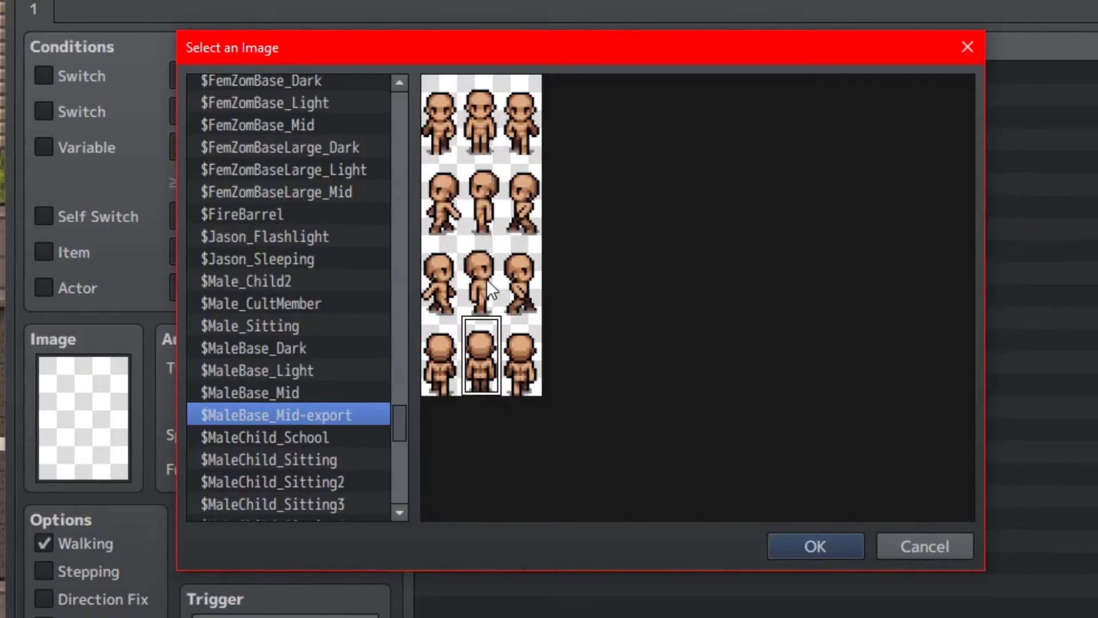
{"action": "left_click", "coordinate": [490, 200]}
{"action": "left_click", "coordinate": [482, 269]}
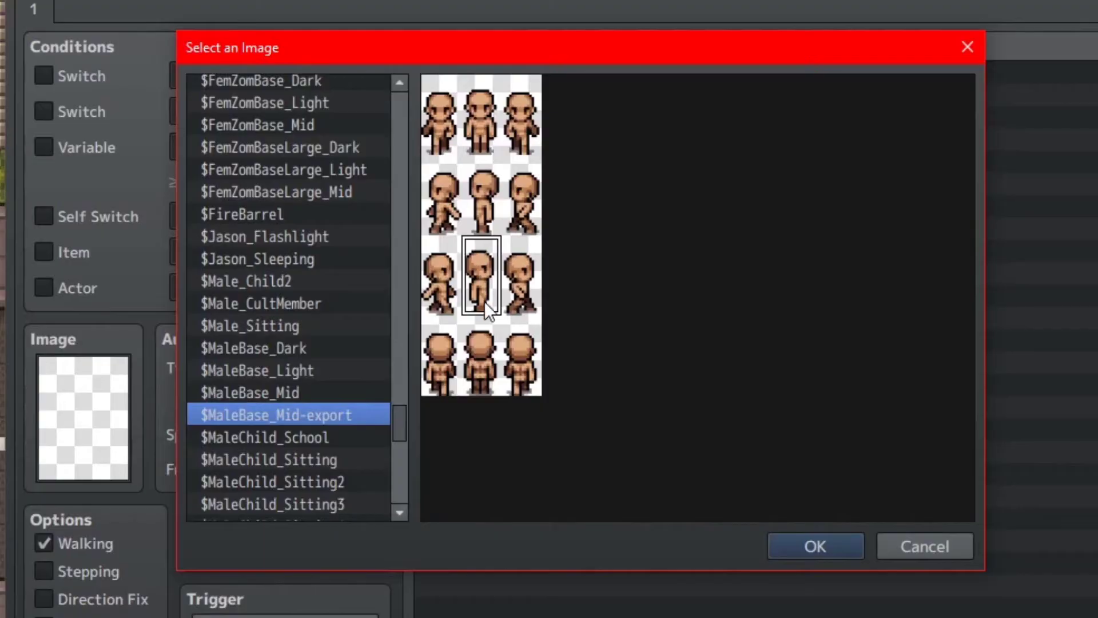
{"action": "left_click", "coordinate": [489, 355]}
Step: Check the frame boundaries of the outer walking poses in the side-facing and back-facing rows
{"action": "left_click", "coordinate": [522, 195]}
{"action": "left_click", "coordinate": [436, 272]}
{"action": "left_click", "coordinate": [511, 266]}
{"action": "left_click", "coordinate": [448, 337]}
{"action": "left_click", "coordinate": [530, 350]}
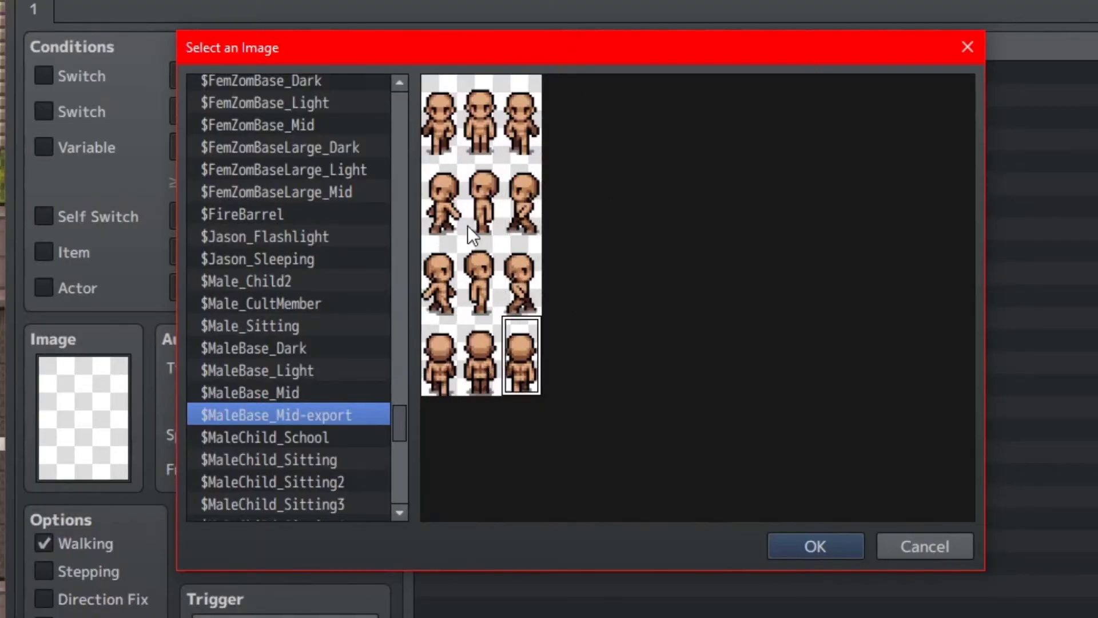
Step: Use the standing side-facing frame in the second row of the exported sheet as the event's image
{"action": "left_click", "coordinate": [495, 140]}
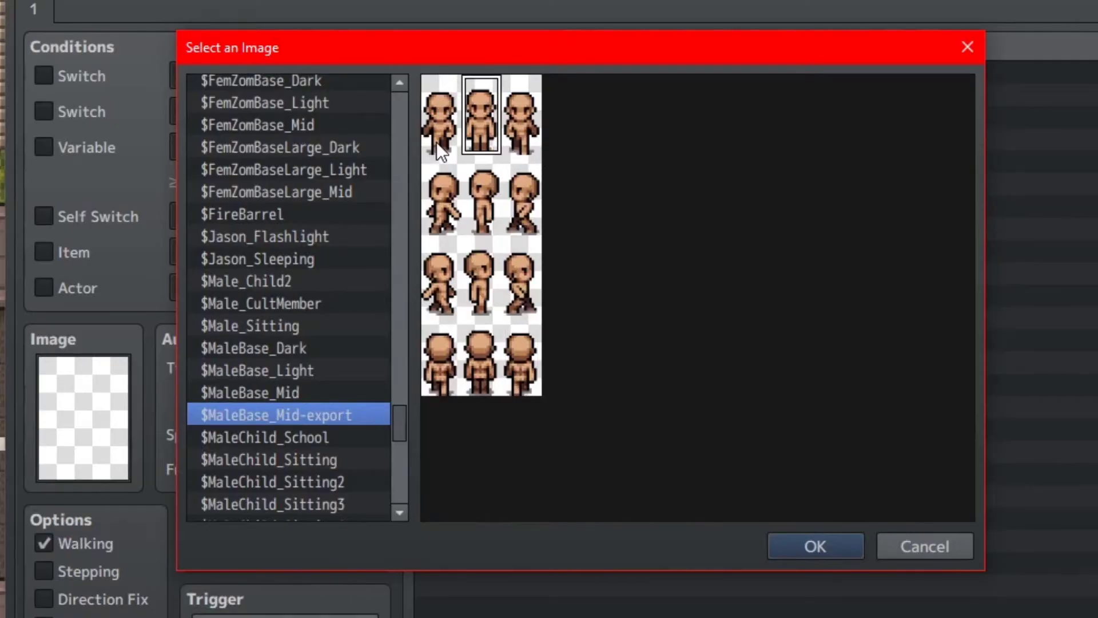
{"action": "left_click", "coordinate": [516, 139]}
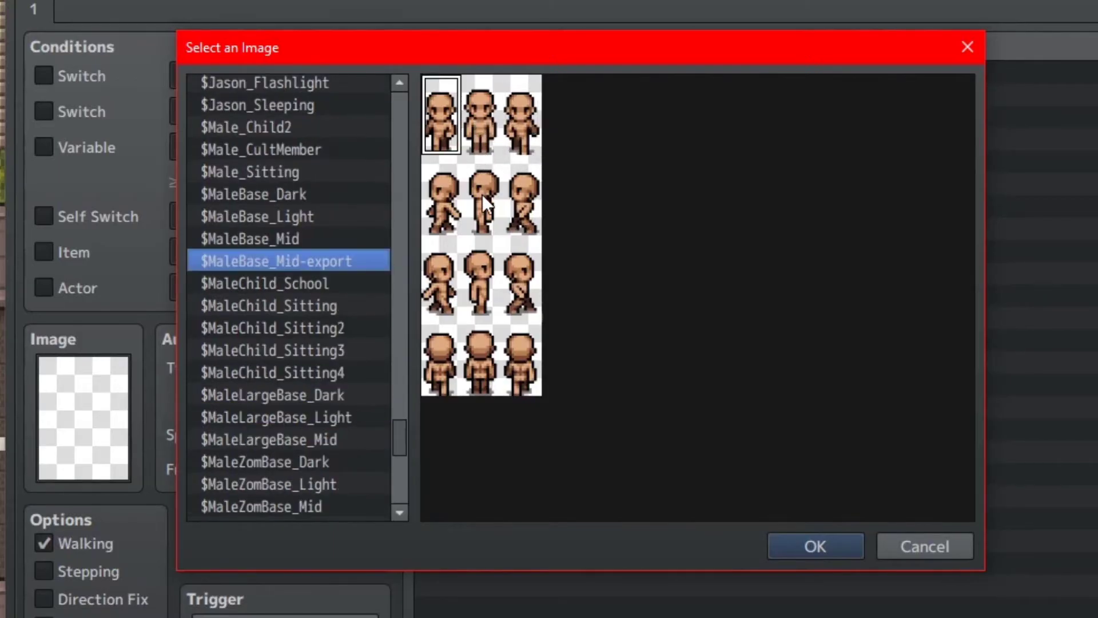
{"action": "left_click", "coordinate": [482, 194]}
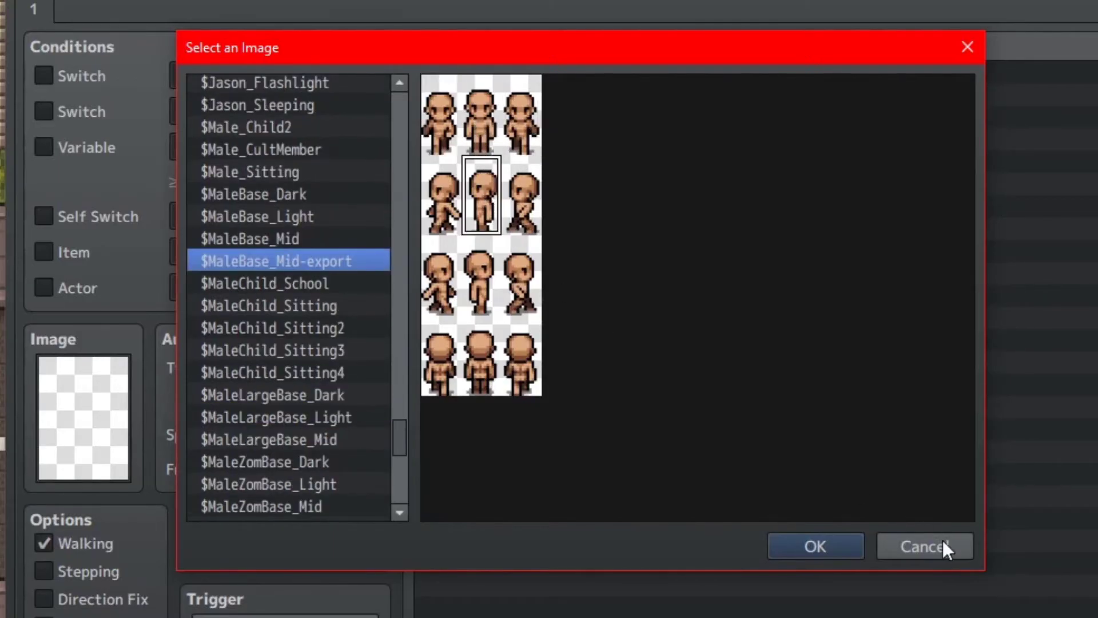
{"action": "left_click", "coordinate": [830, 543]}
Step: Add a Set Movement Route command for This Event, beginning the route with two Move Left commands
{"action": "double_click", "coordinate": [740, 430]}
{"action": "left_click", "coordinate": [643, 193]}
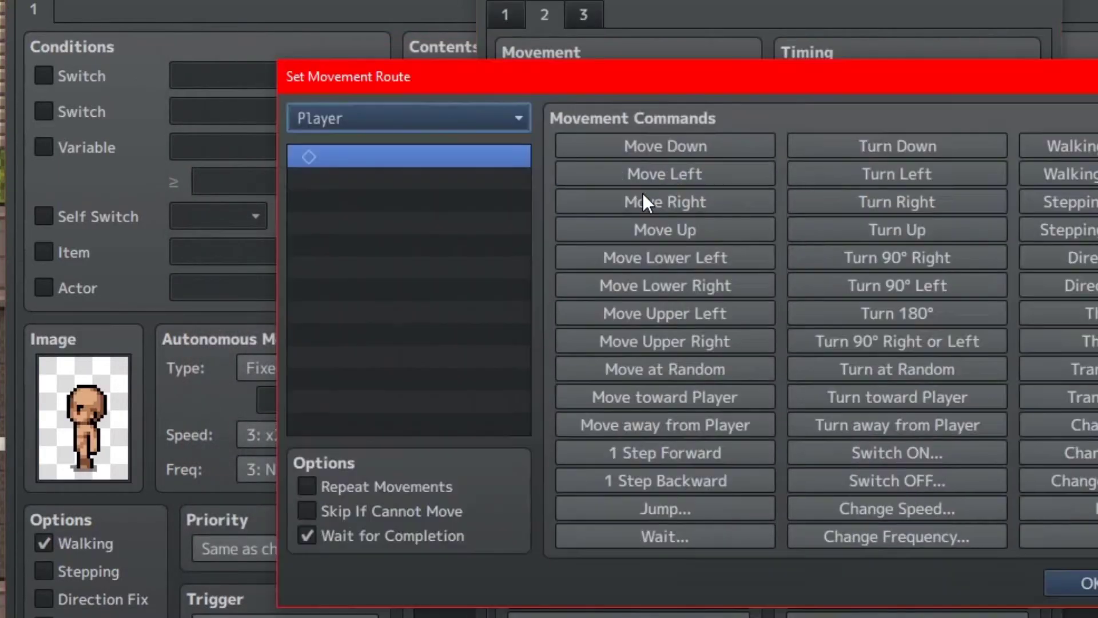
{"action": "left_click", "coordinate": [462, 118]}
{"action": "left_click", "coordinate": [432, 170]}
{"action": "double_click", "coordinate": [669, 174]}
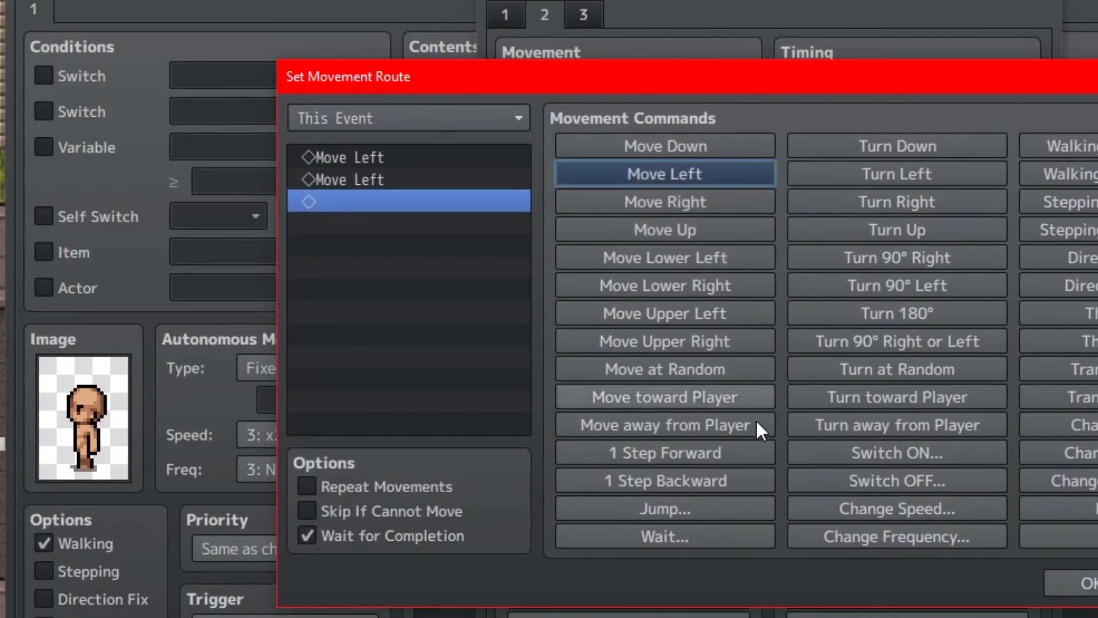
Step: Complete the event's movement route with Turn Right, Move Right, Turn Down, Move Down, Turn Up and Move Up, and accept it
{"action": "double_click", "coordinate": [876, 202]}
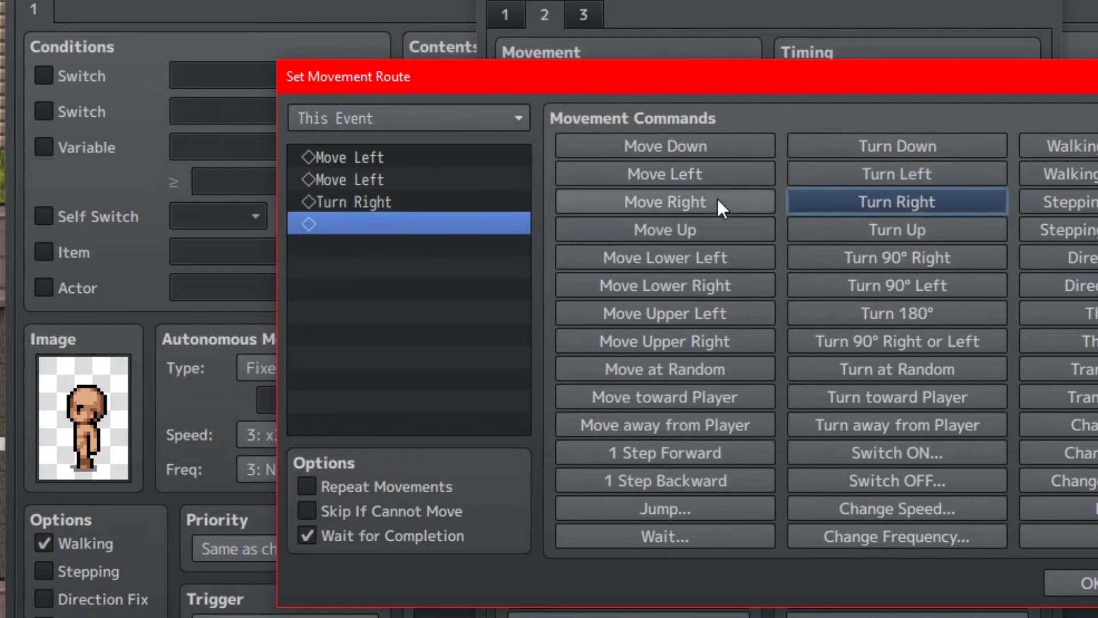
{"action": "double_click", "coordinate": [718, 198]}
{"action": "left_click", "coordinate": [897, 146]}
{"action": "left_click", "coordinate": [665, 146]}
{"action": "left_click", "coordinate": [897, 229]}
{"action": "left_click", "coordinate": [740, 232]}
{"action": "left_click", "coordinate": [1075, 582]}
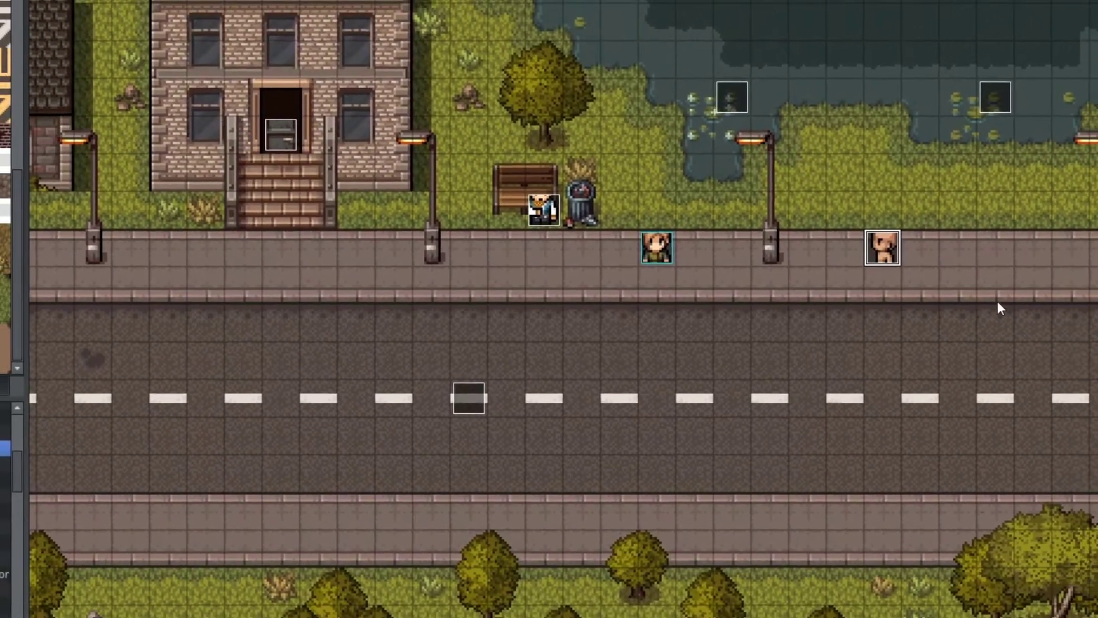
Step: Set the player's starting position on the grass just above the new event and playtest the map to watch the event walk
{"action": "right_click", "coordinate": [924, 175]}
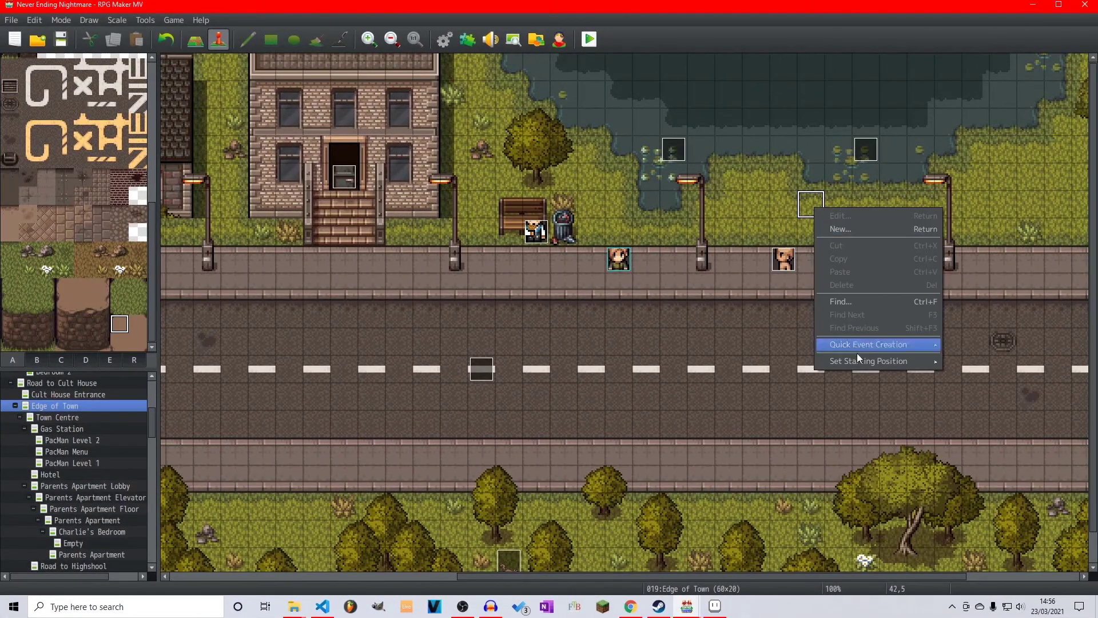
{"action": "mouse_move", "coordinate": [914, 363]}
{"action": "left_click", "coordinate": [961, 361]}
{"action": "left_click", "coordinate": [599, 47]}
{"action": "left_click", "coordinate": [502, 323]}
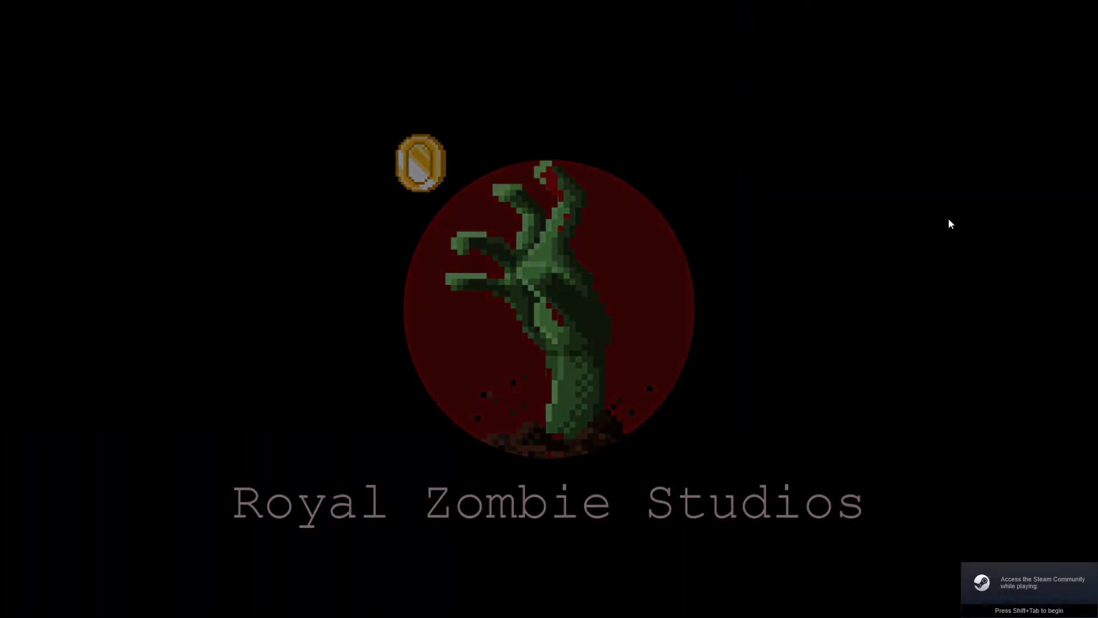
{"action": "key", "text": "Up"}
{"action": "key", "text": "Return"}
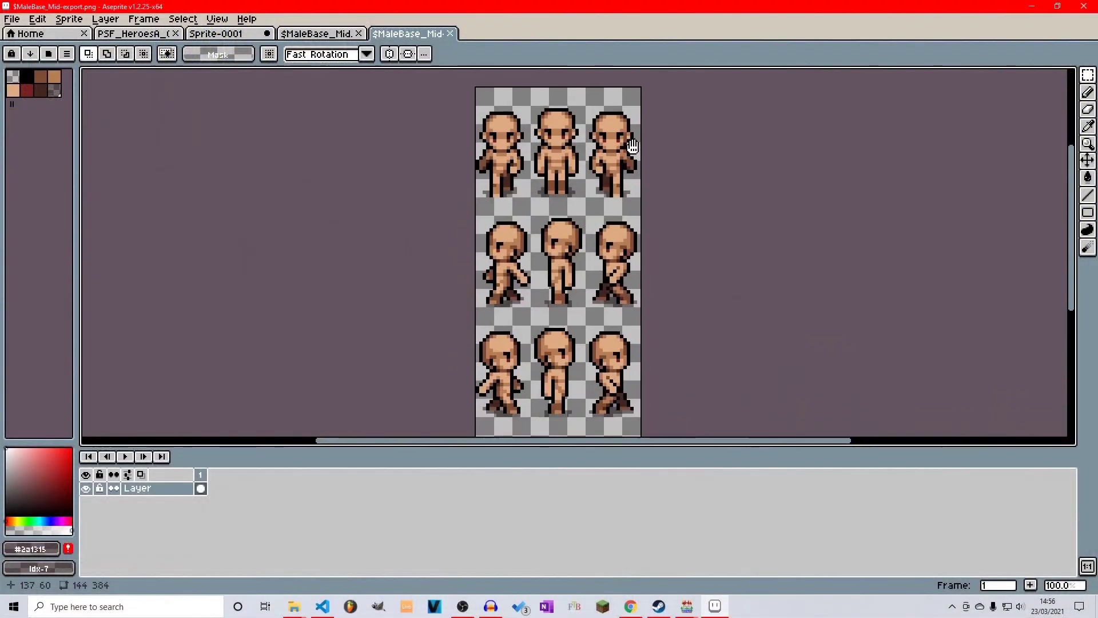
Step: Switch to Aseprite and examine the frames of $MaleBase_Mid-export.png up close and as a whole sheet
{"action": "left_click_drag", "start_coordinate": [561, 298], "coordinate": [560, 249]}
{"action": "scroll", "coordinate": [560, 249], "scroll_direction": "down", "scroll_amount": 1}
{"action": "left_click_drag", "start_coordinate": [564, 206], "coordinate": [556, 256]}
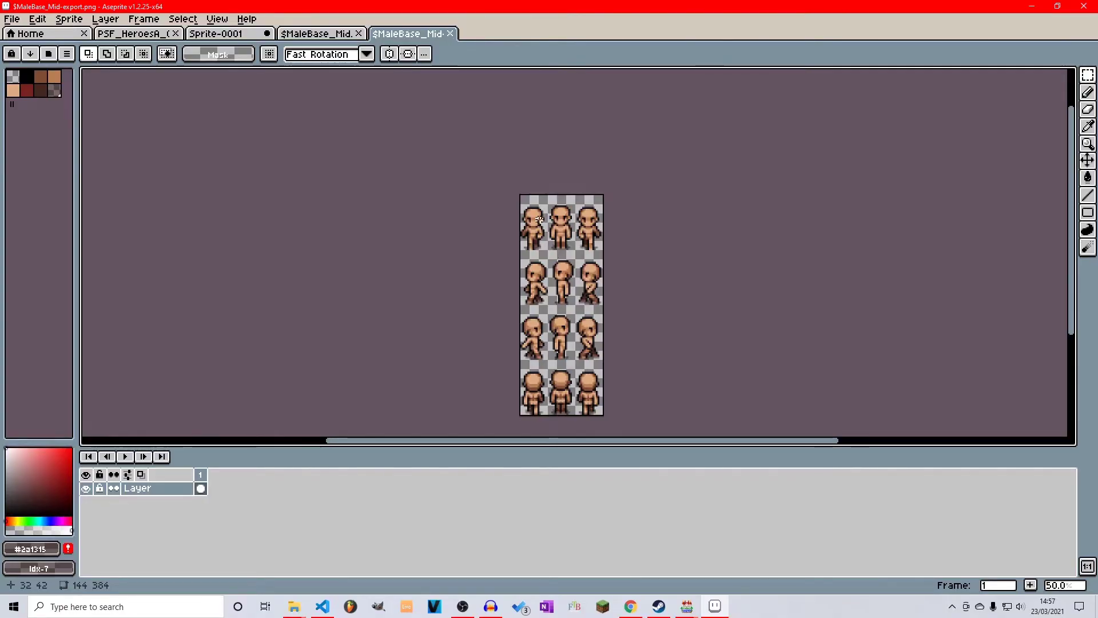
{"action": "scroll", "coordinate": [540, 220], "scroll_direction": "up", "scroll_amount": 5}
{"action": "left_click_drag", "start_coordinate": [569, 196], "coordinate": [560, 218]}
{"action": "scroll", "coordinate": [562, 215], "scroll_direction": "down", "scroll_amount": 1}
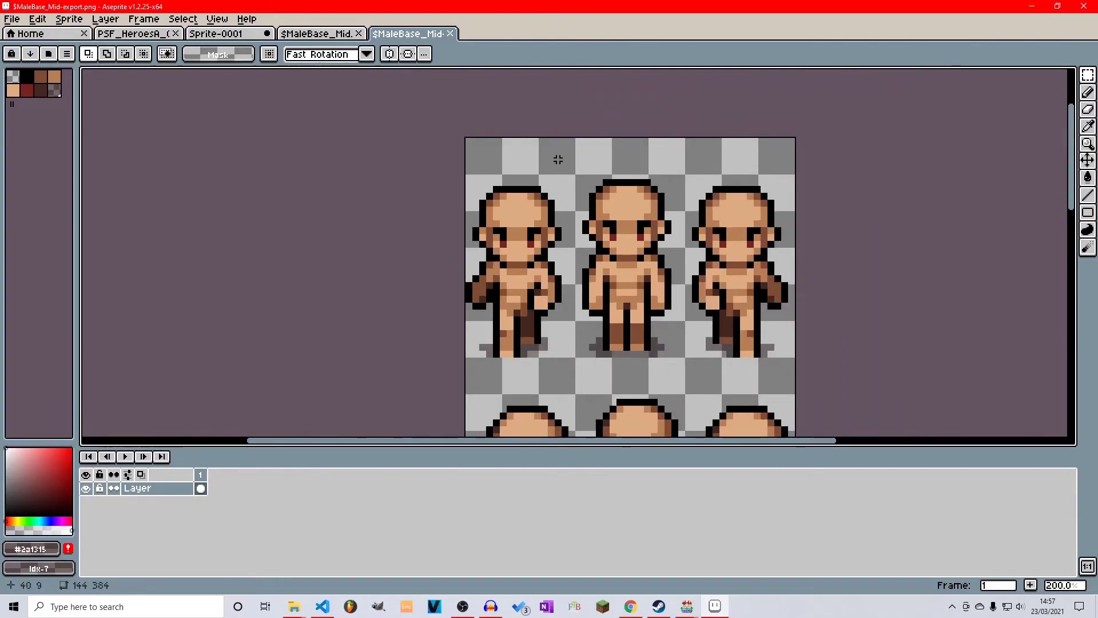
{"action": "left_click_drag", "start_coordinate": [520, 159], "coordinate": [514, 115]}
{"action": "scroll", "coordinate": [546, 181], "scroll_direction": "down", "scroll_amount": 2}
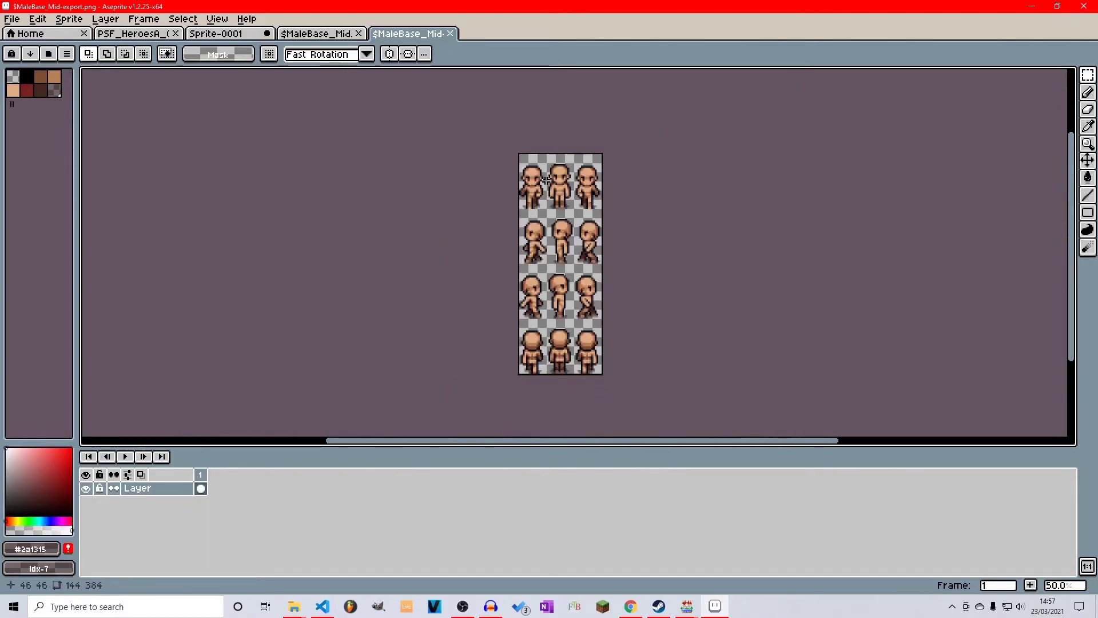
Step: Check the size of the front-facing row by selecting its three frames as a 144 × 96 pixel area, and clear the selection
{"action": "scroll", "coordinate": [546, 181], "scroll_direction": "up", "scroll_amount": 3}
{"action": "left_click_drag", "start_coordinate": [794, 327], "coordinate": [697, 327]}
{"action": "left_click_drag", "start_coordinate": [529, 225], "coordinate": [570, 301]}
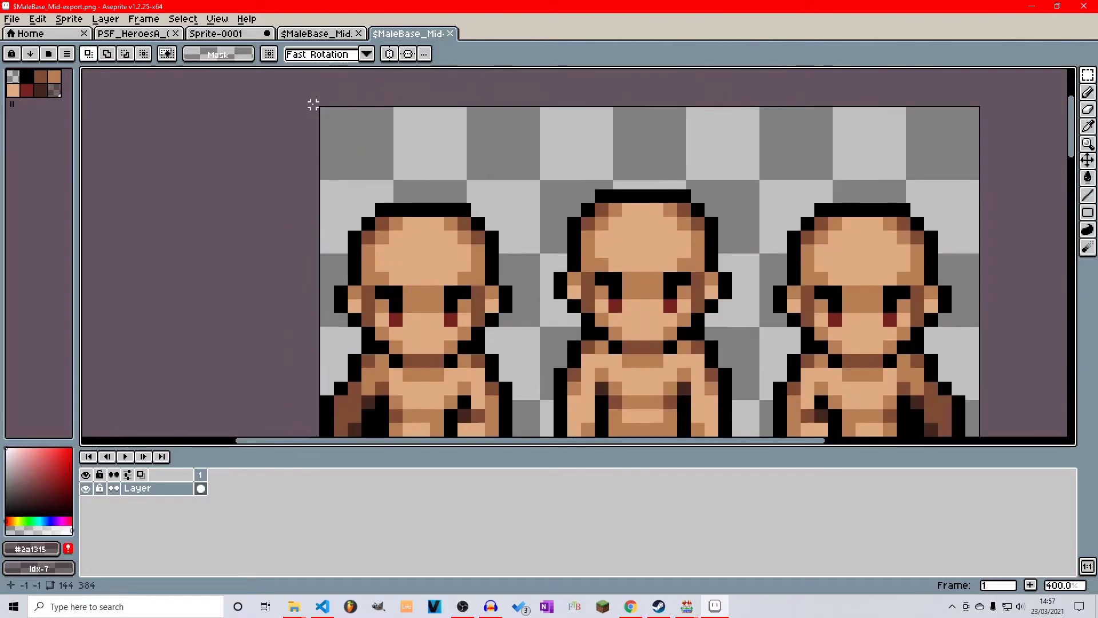
{"action": "scroll", "coordinate": [812, 368], "scroll_direction": "down", "scroll_amount": 2}
{"action": "scroll", "coordinate": [799, 368], "scroll_direction": "up", "scroll_amount": 3}
{"action": "scroll", "coordinate": [775, 368], "scroll_direction": "down", "scroll_amount": 2}
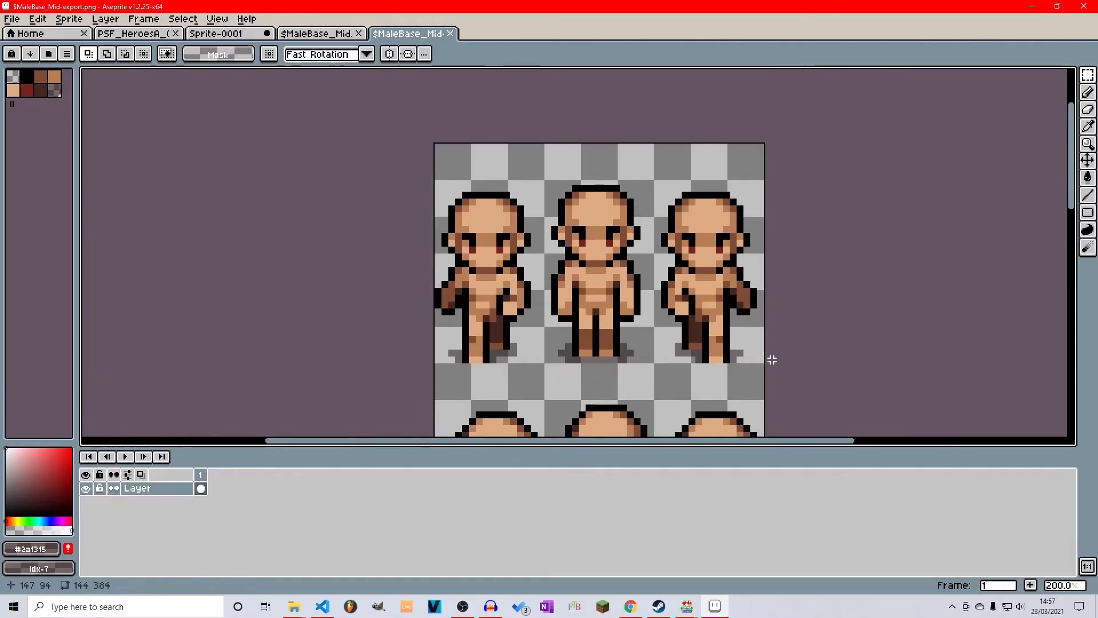
{"action": "scroll", "coordinate": [766, 360], "scroll_direction": "up", "scroll_amount": 3}
{"action": "left_click_drag", "start_coordinate": [762, 365], "coordinate": [245, 76]}
{"action": "scroll", "coordinate": [320, 260], "scroll_direction": "down", "scroll_amount": 2}
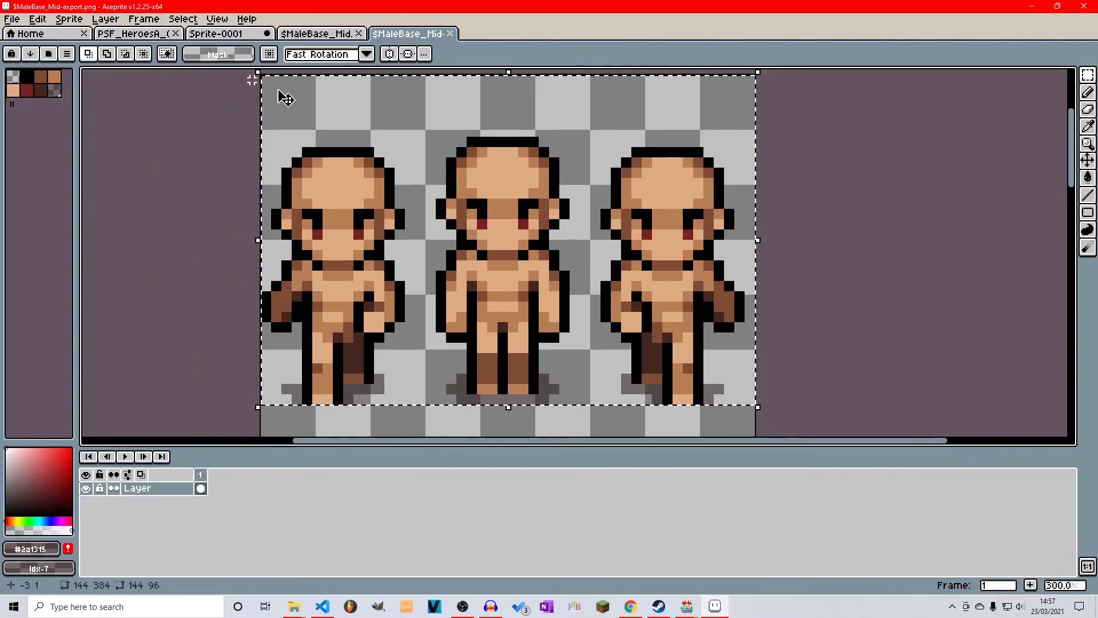
{"action": "scroll", "coordinate": [755, 195], "scroll_direction": "down", "scroll_amount": 3}
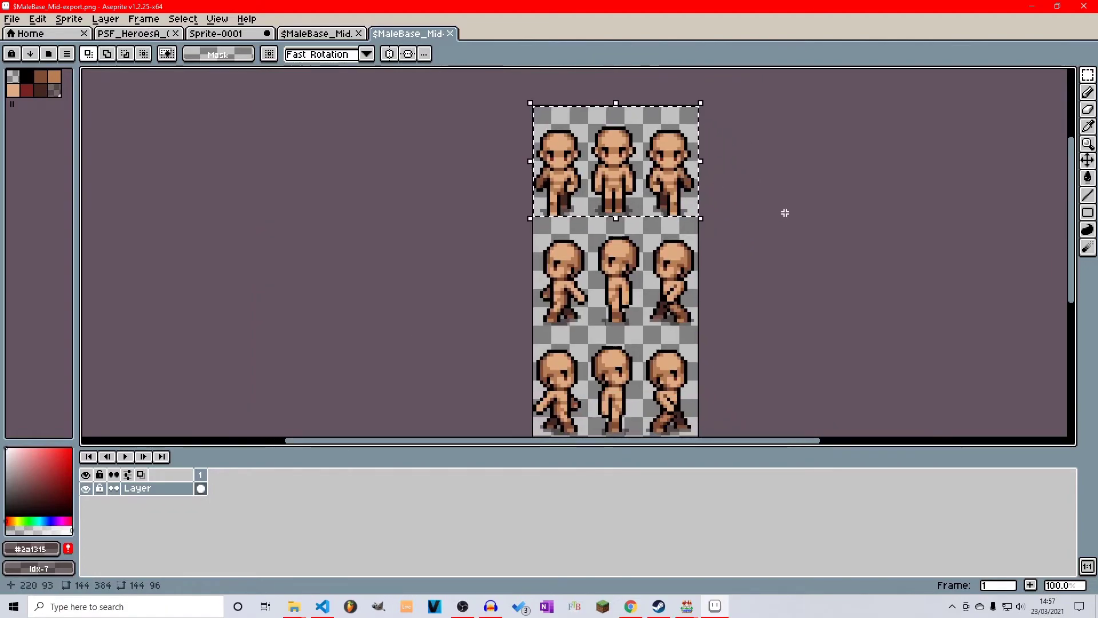
{"action": "scroll", "coordinate": [760, 213], "scroll_direction": "up", "scroll_amount": 1}
{"action": "key", "text": "ctrl+d"}
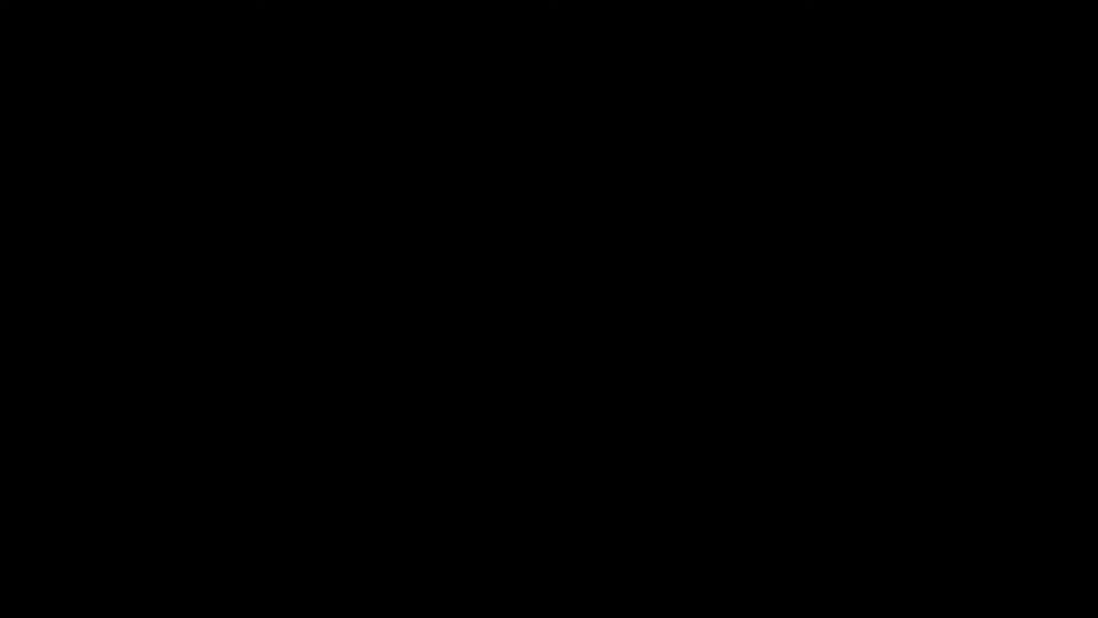